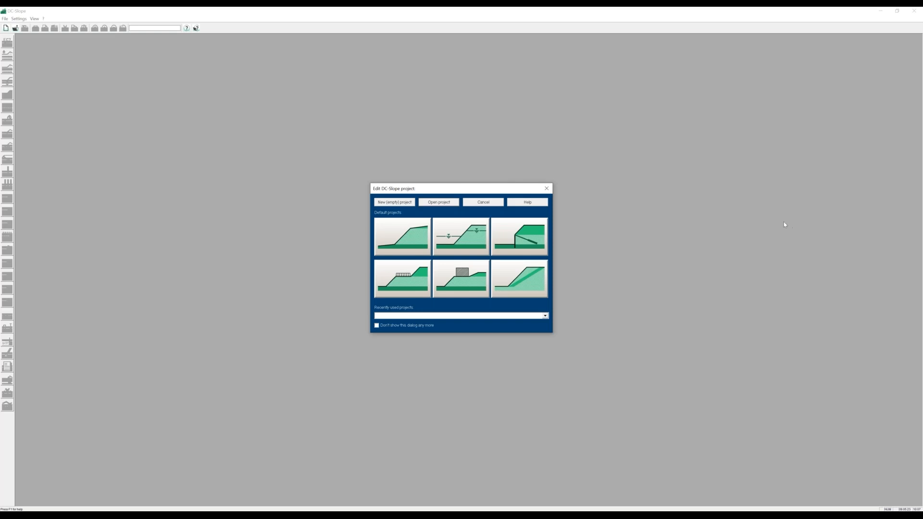
Create a new empty project and save it as DCBoes1.dbb in the Daten folder.
left_click(412, 244)
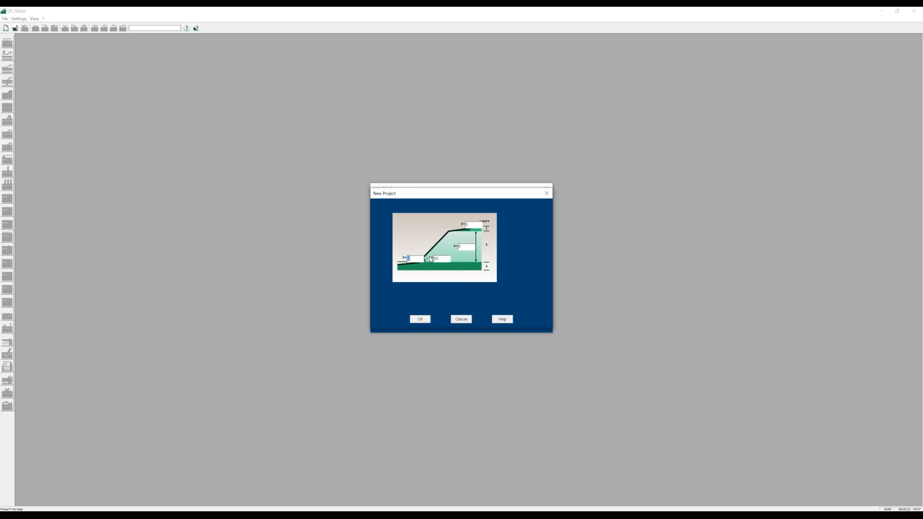
left_click(463, 319)
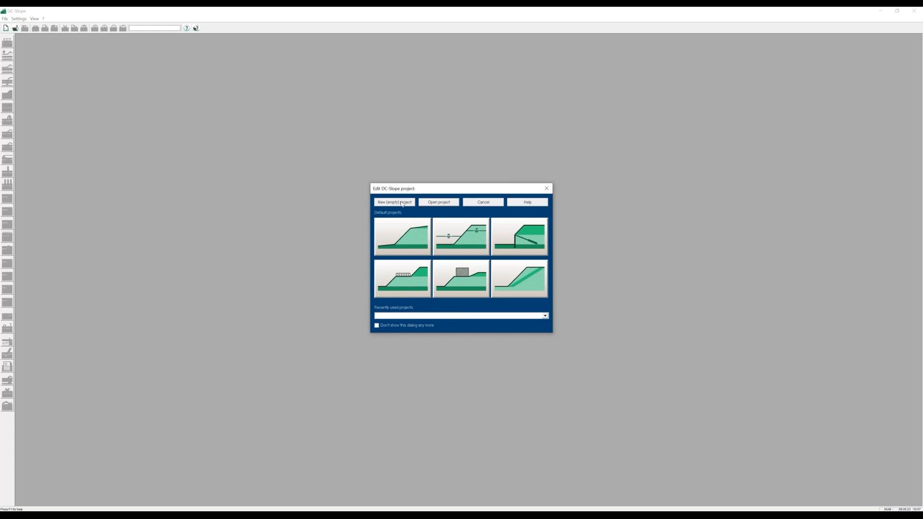
left_click(402, 203)
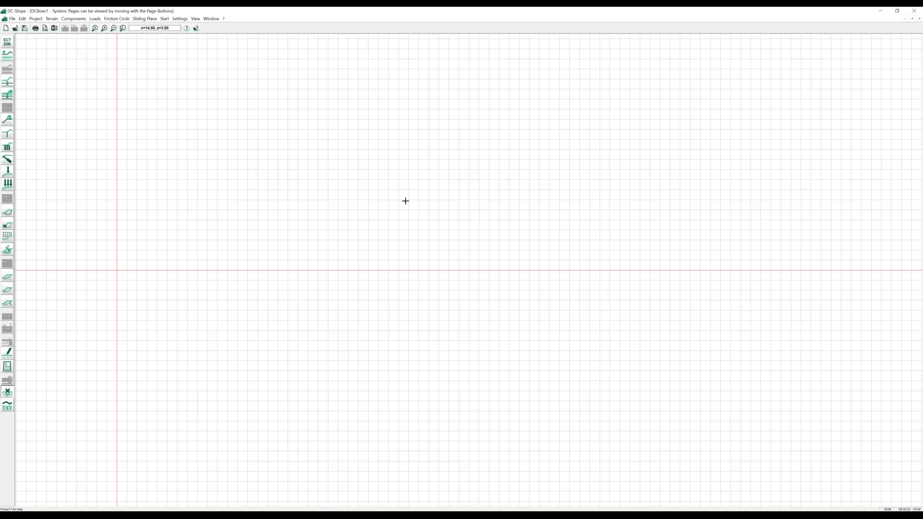
key("ctrl+s")
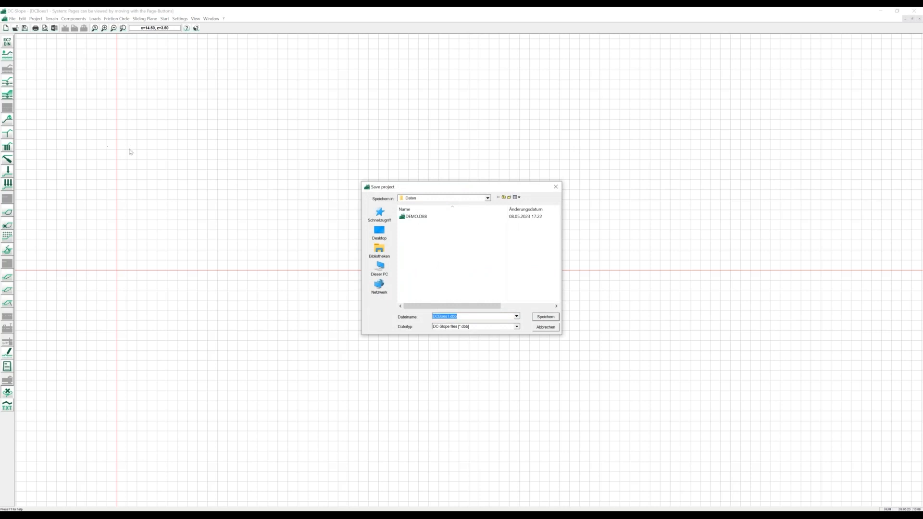
left_click(546, 317)
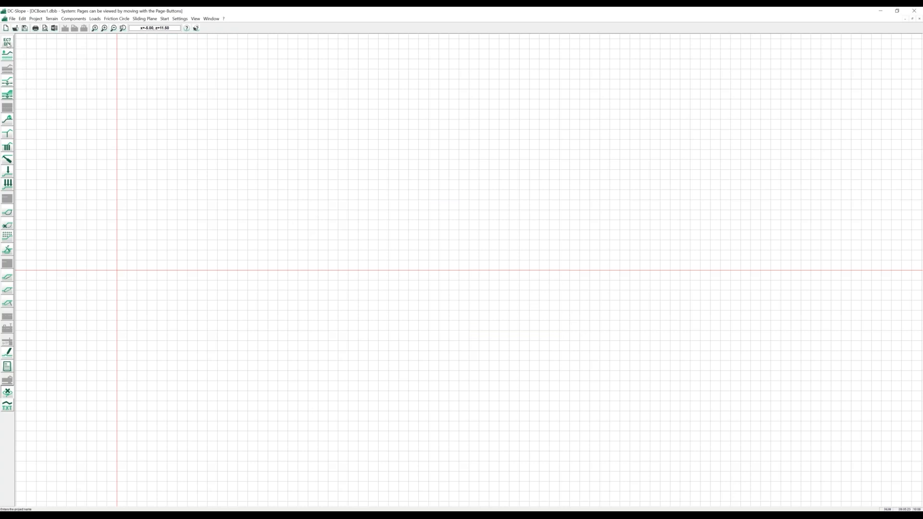
Set the project's analysis standard to Eurocode 7 with the German national standard DIN EN 1997-1.
left_click(8, 44)
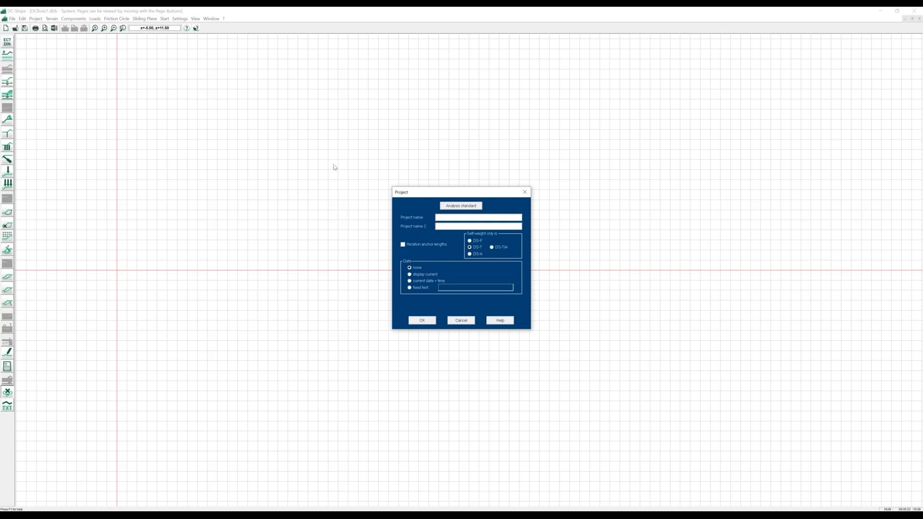
left_click(443, 206)
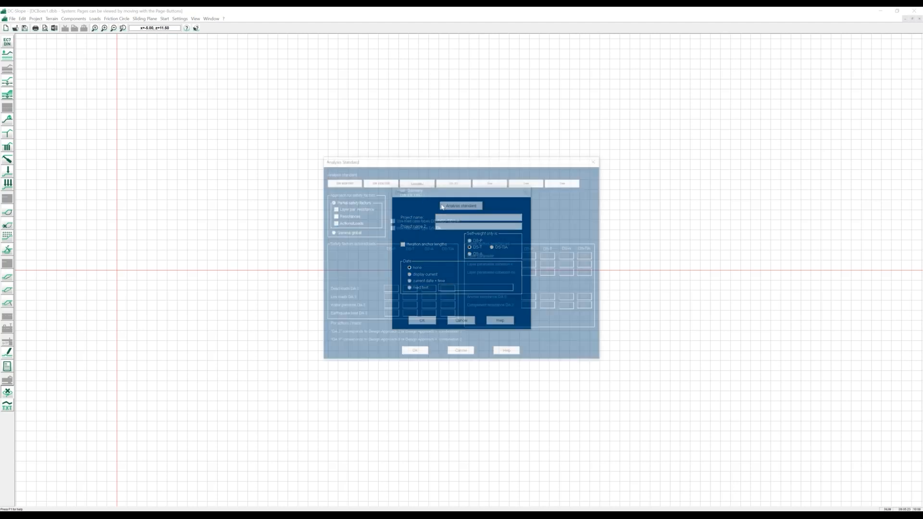
left_click(411, 183)
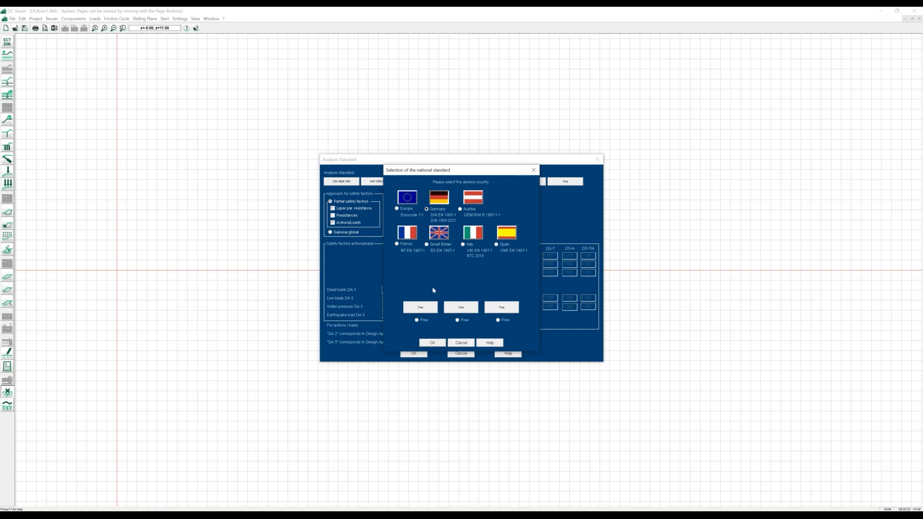
left_click(444, 204)
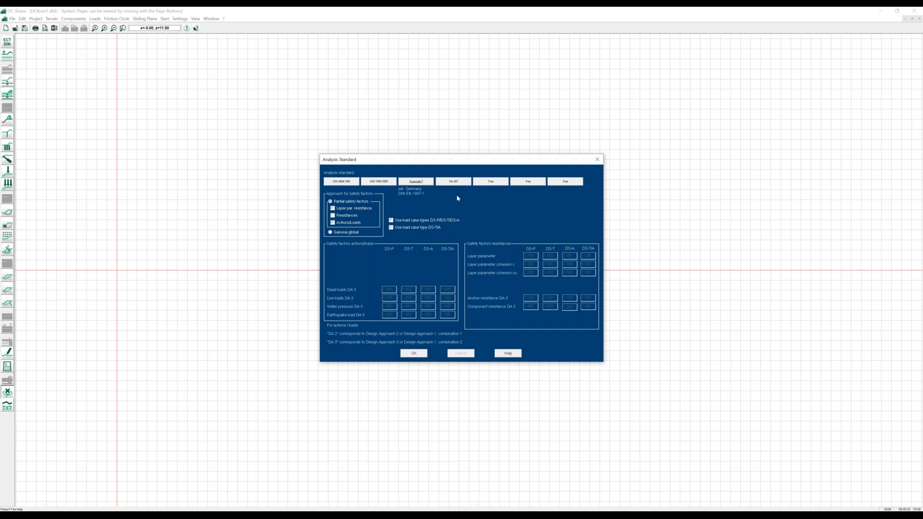
left_click(420, 355)
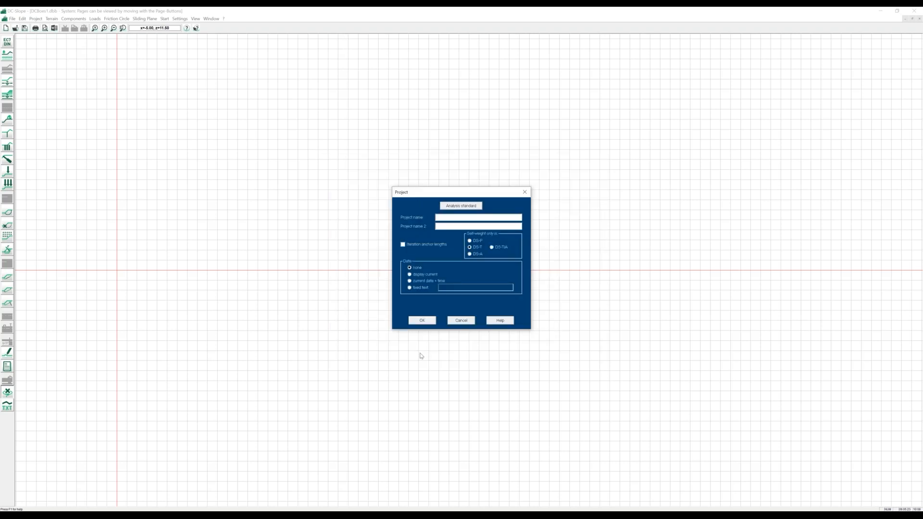
left_click(415, 322)
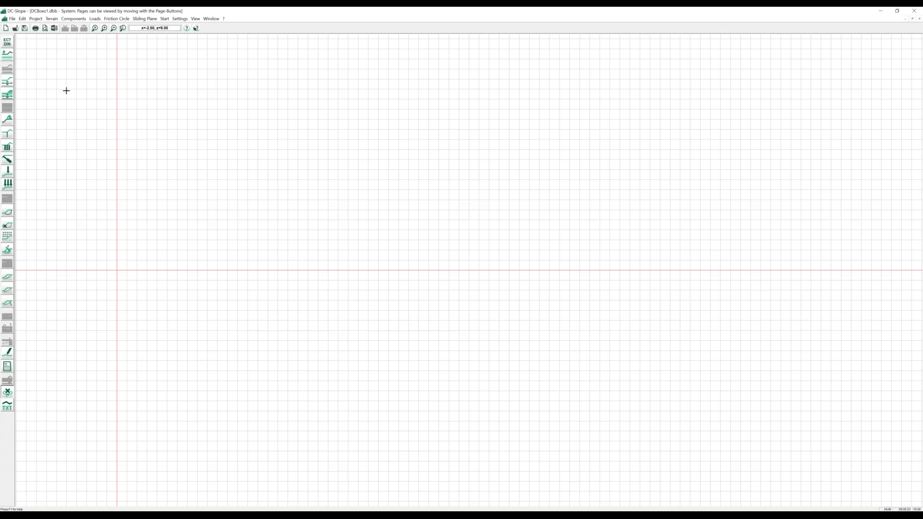
Draw the terrain line from the origin through about (6.5, 0), (14.5, 4) and (23.5, 4.5) to (30, 4.5).
left_click(8, 56)
left_click(117, 270)
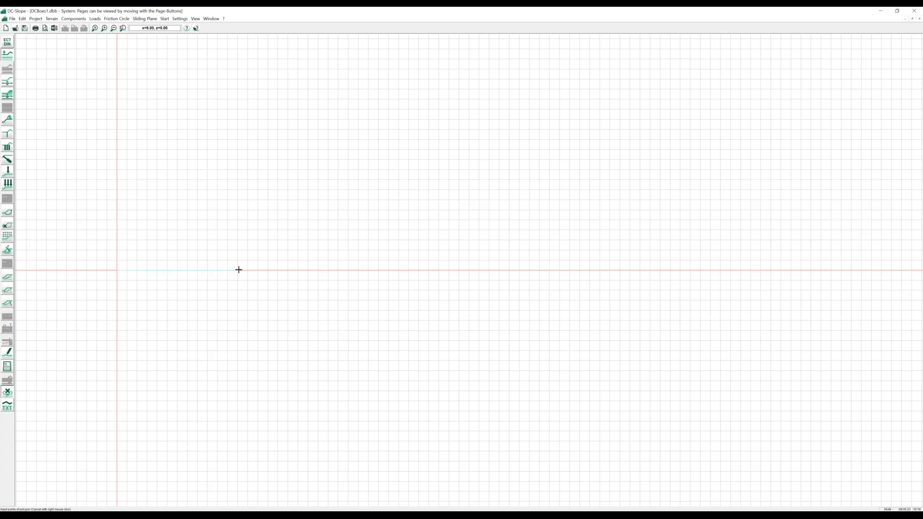
left_click(248, 269)
left_click(408, 190)
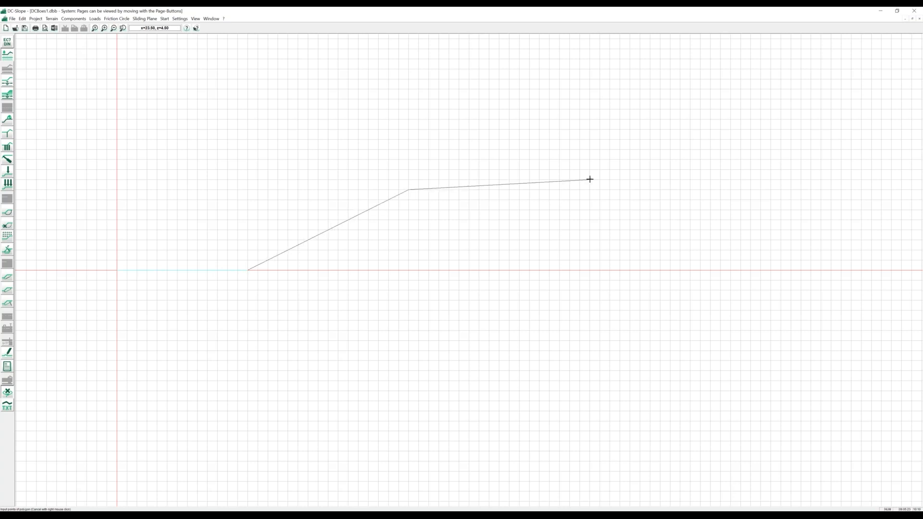
left_click(591, 179)
left_click(720, 179)
right_click(708, 218)
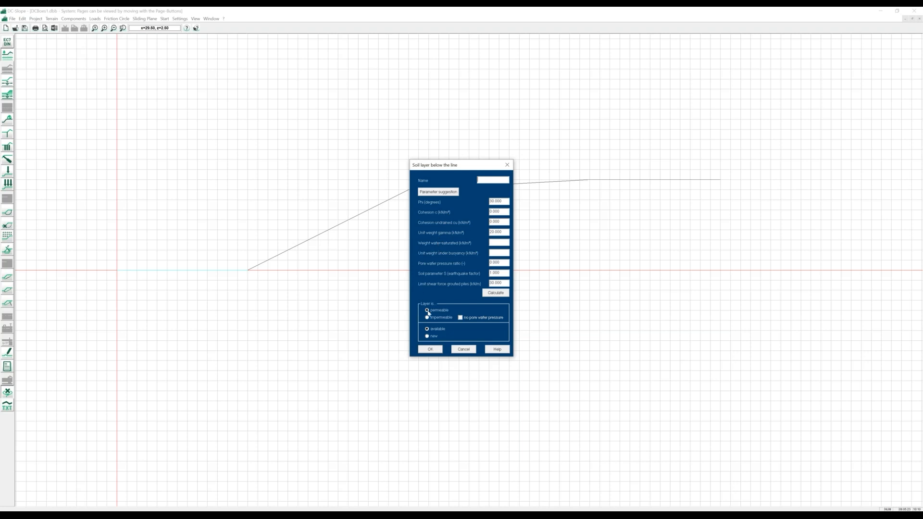
Assign the suggested parameters of dense sand to the soil layer below the terrain line.
left_click(440, 192)
left_click(463, 202)
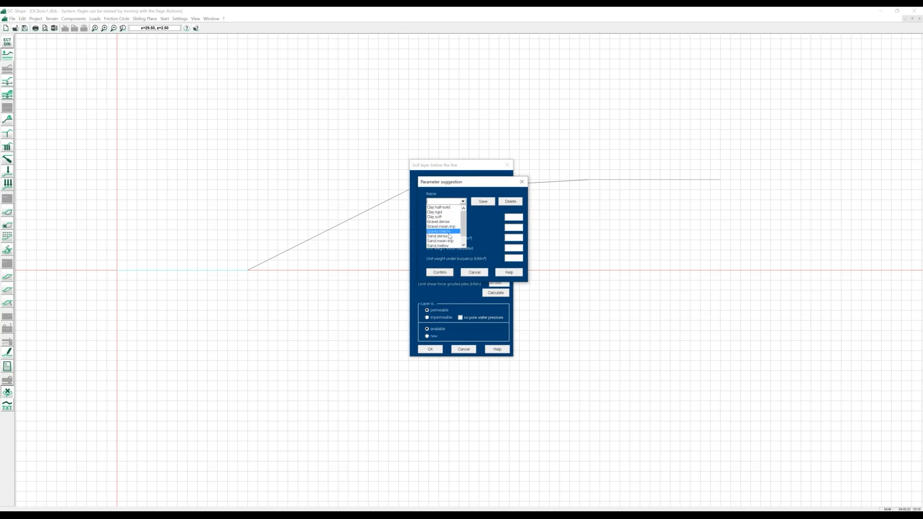
left_click(447, 238)
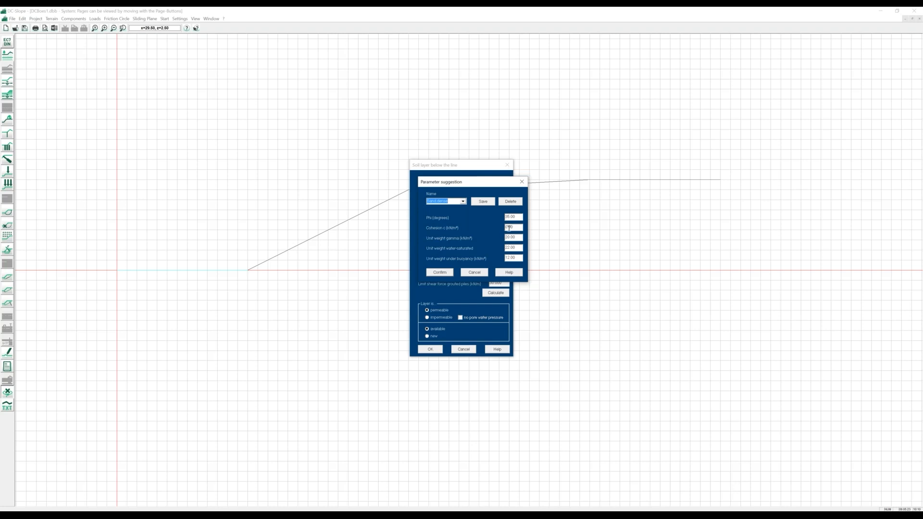
left_click(448, 272)
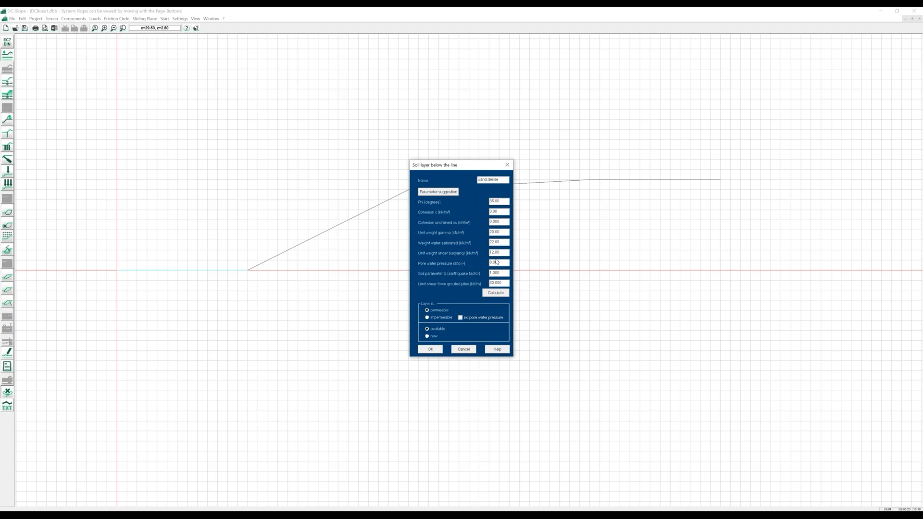
left_click(436, 349)
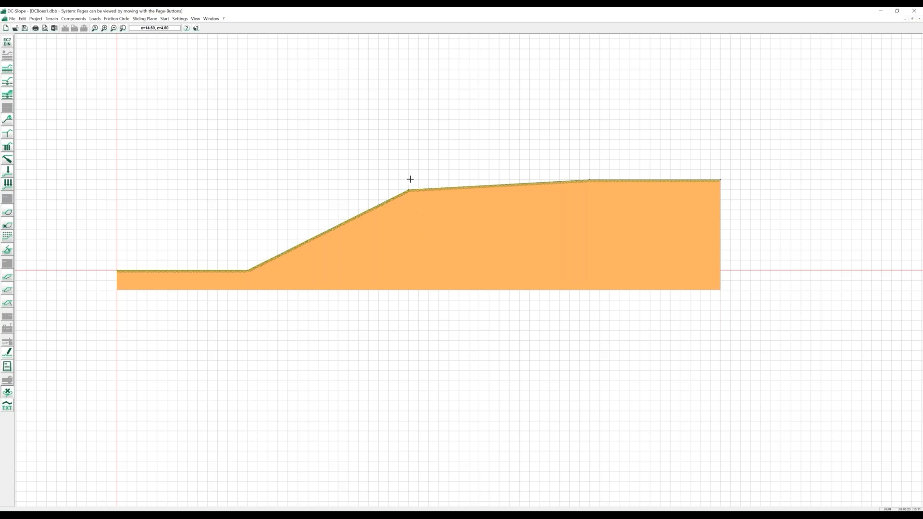
Examine the Gravel layer type's symbol and colour definition in the symbol editor.
left_click(181, 19)
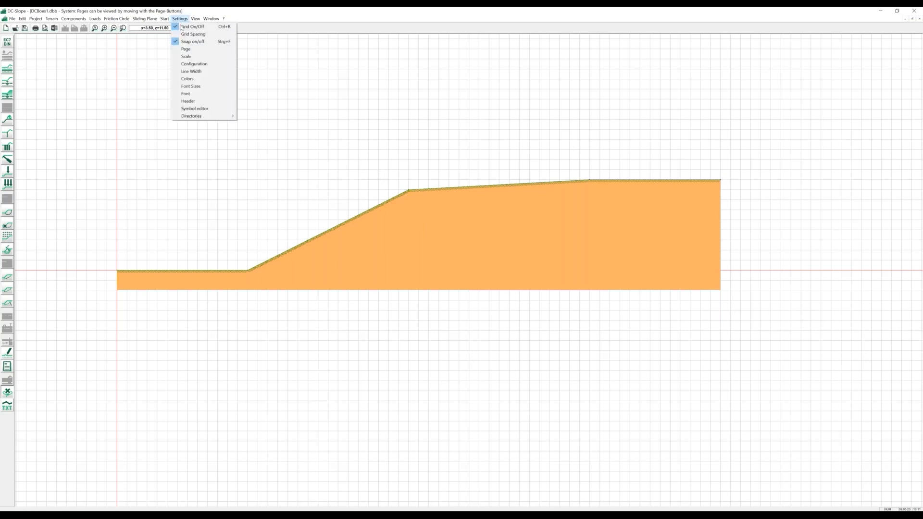
left_click(182, 110)
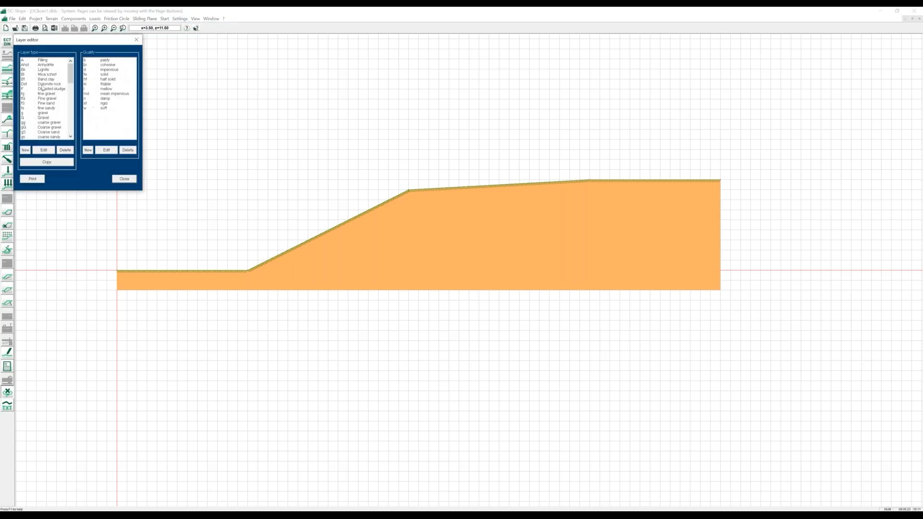
left_click_drag(64, 45, 223, 87)
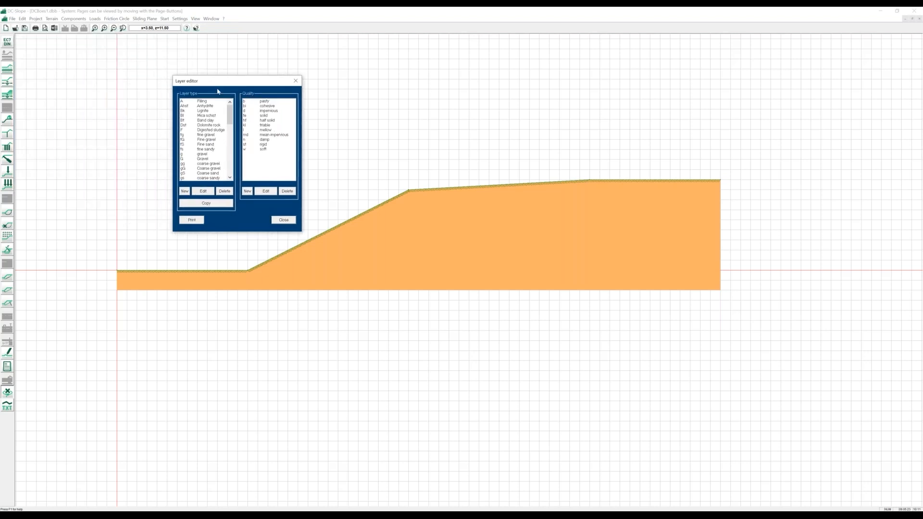
double_click(187, 160)
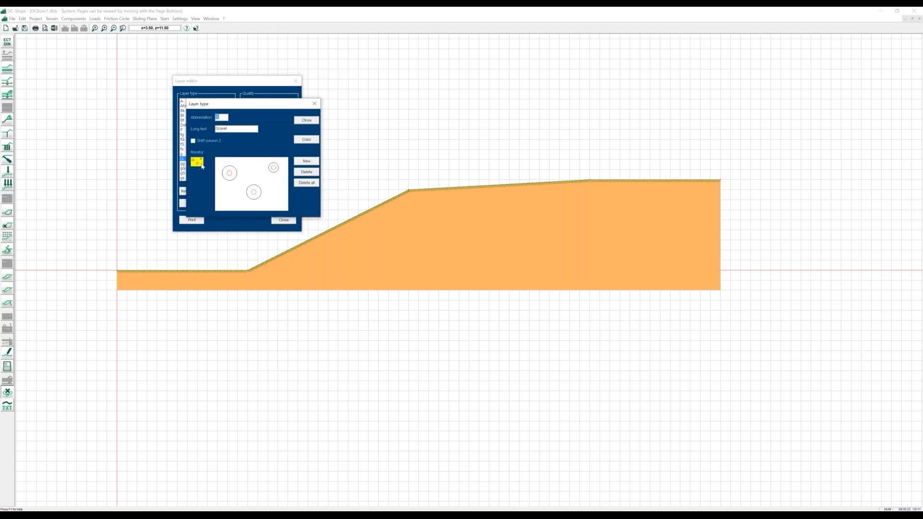
left_click(310, 123)
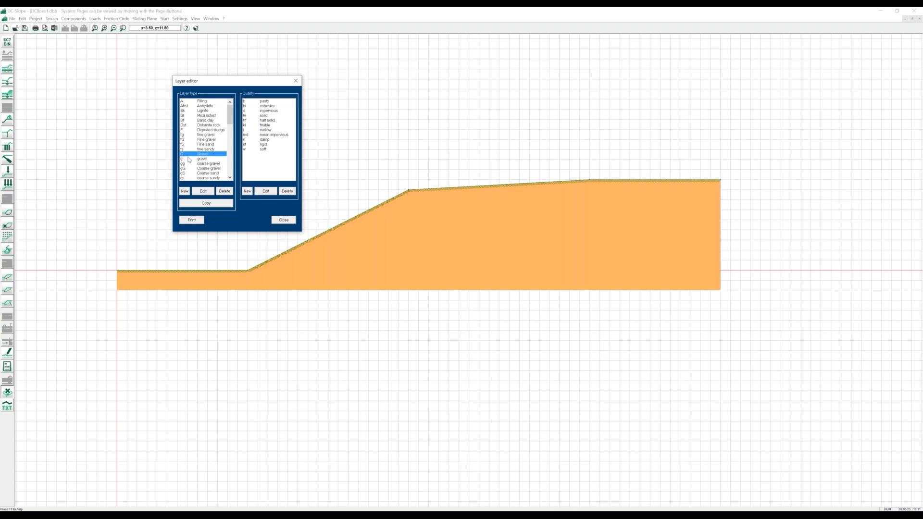
left_click(283, 221)
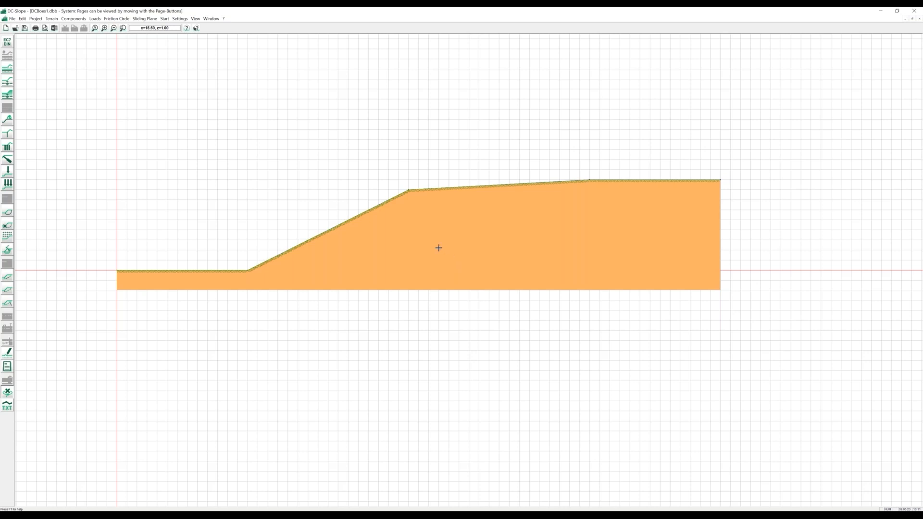
Draw a horizontal layer line at about z = 0.5 from x = 14.5 to x = 21.5 beneath the slope.
left_click(7, 69)
left_click(408, 260)
left_click(549, 261)
double_click(551, 266)
Assign the suggested parameters of mellow gravel to the soil layer below the new line.
left_click(438, 192)
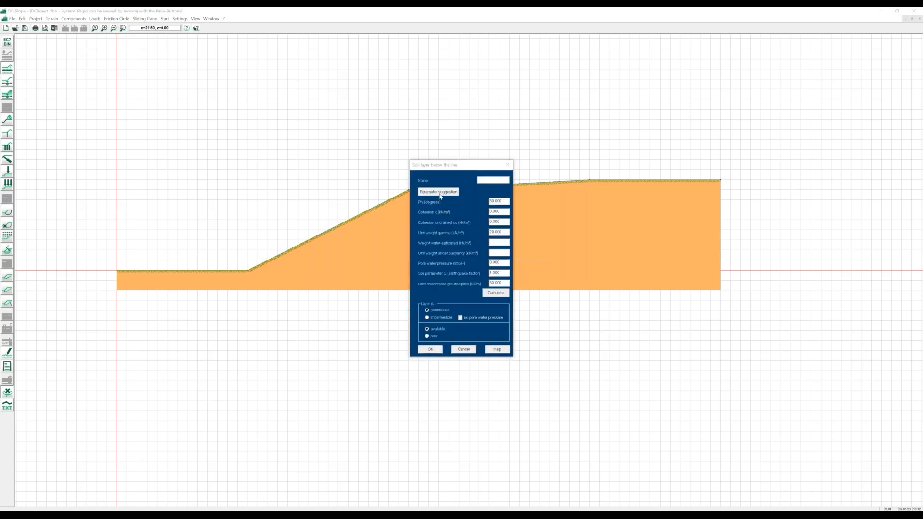
left_click(463, 202)
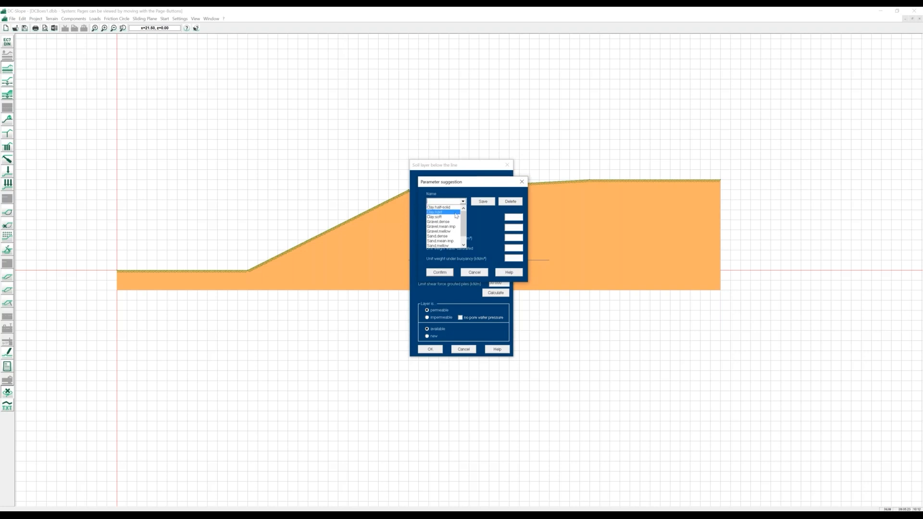
left_click(448, 231)
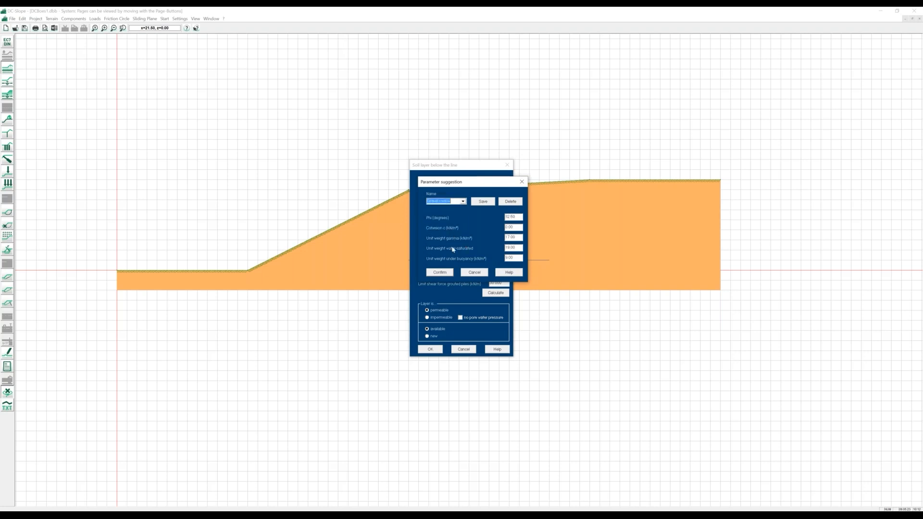
left_click(448, 273)
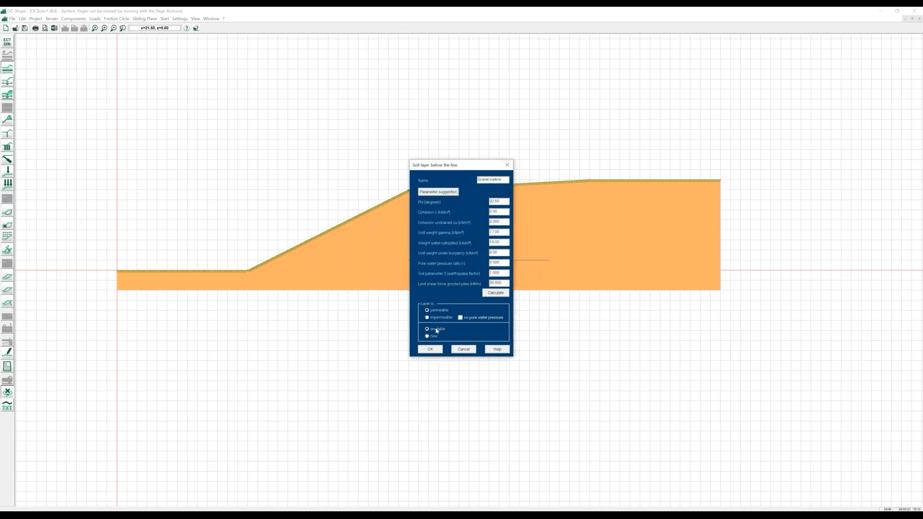
left_click(430, 350)
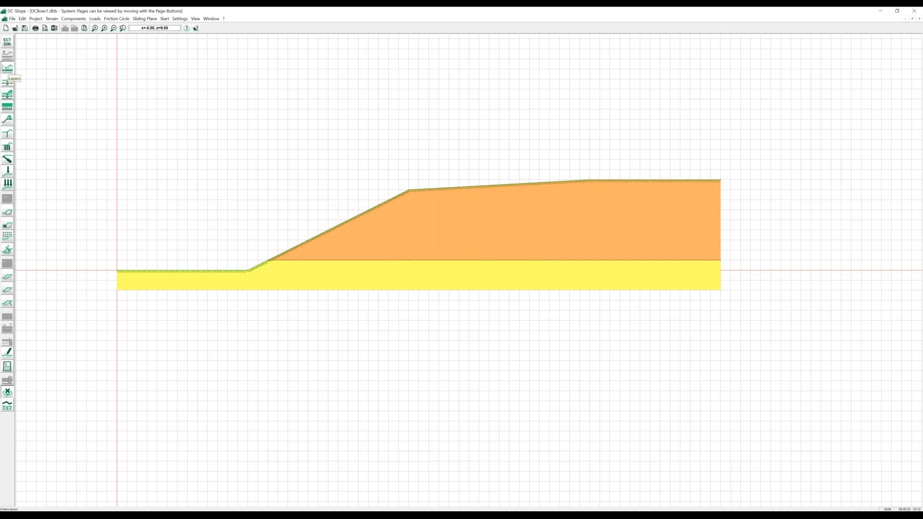
Review the soil parameters of the lower gravel layer without changing them.
left_click(9, 69)
left_click(450, 263)
double_click(475, 261)
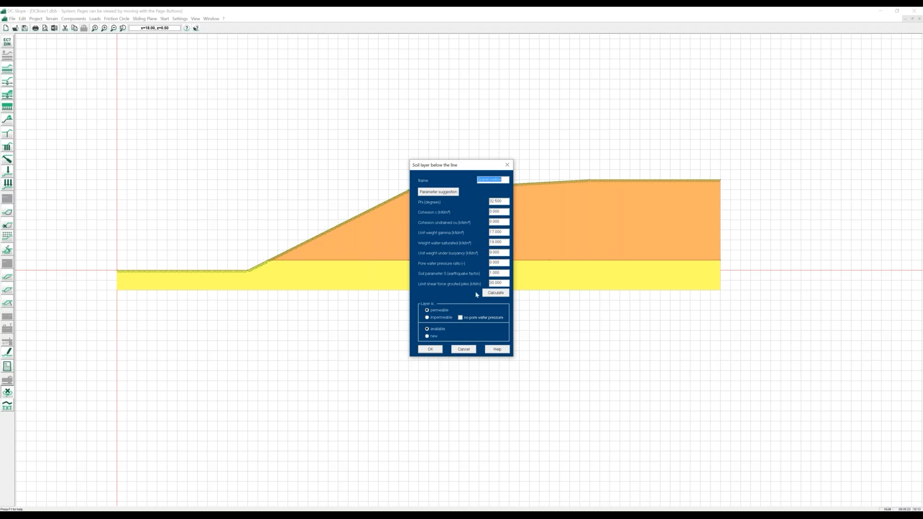
left_click(461, 351)
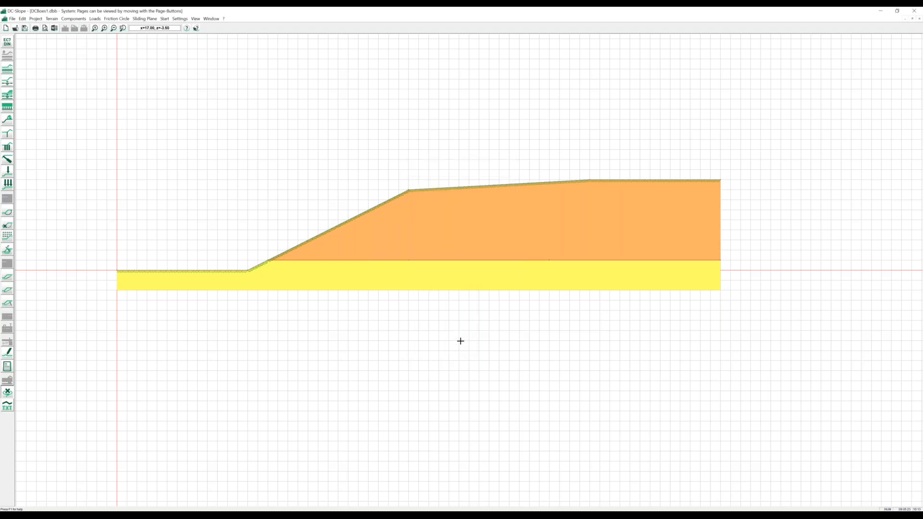
Move the slope's crest node to about x = 14, z = 4.5 and set the next terrain node's z-coordinate to 4.8.
left_click(408, 190)
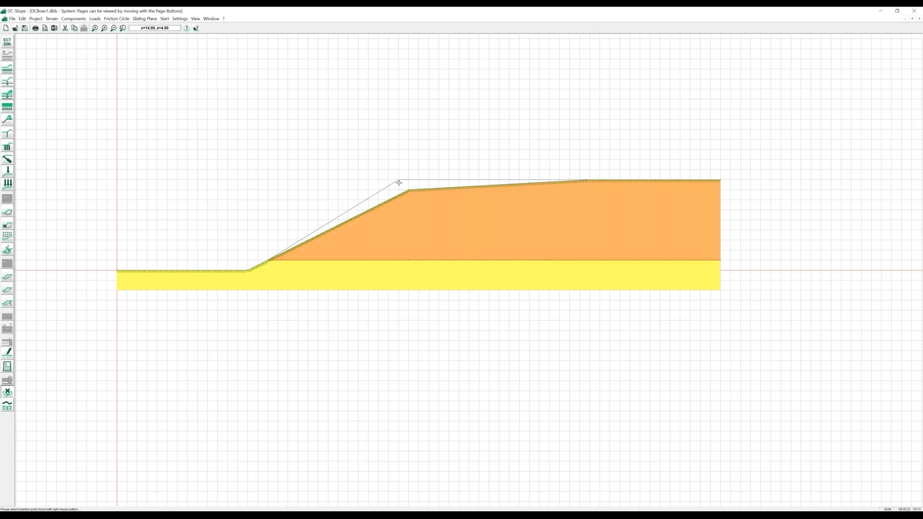
left_click(398, 183)
double_click(587, 180)
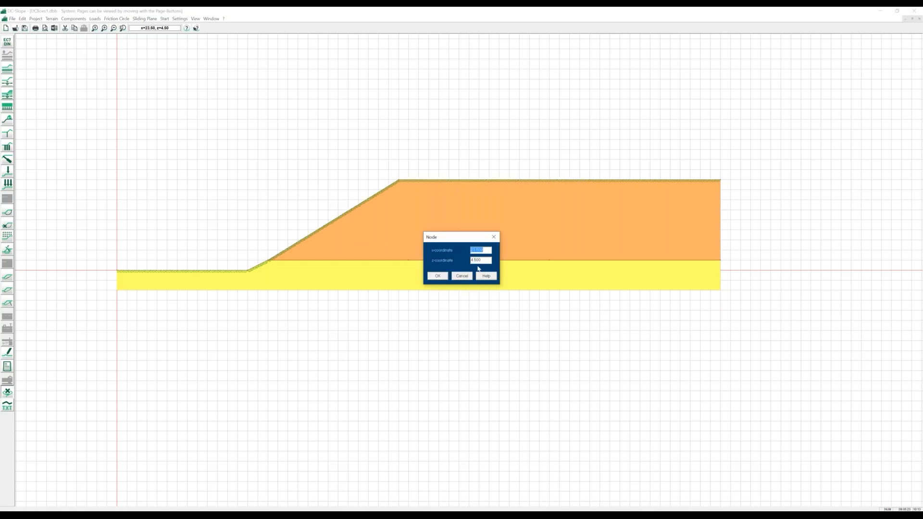
double_click(480, 260)
type("4.8")
left_click(435, 277)
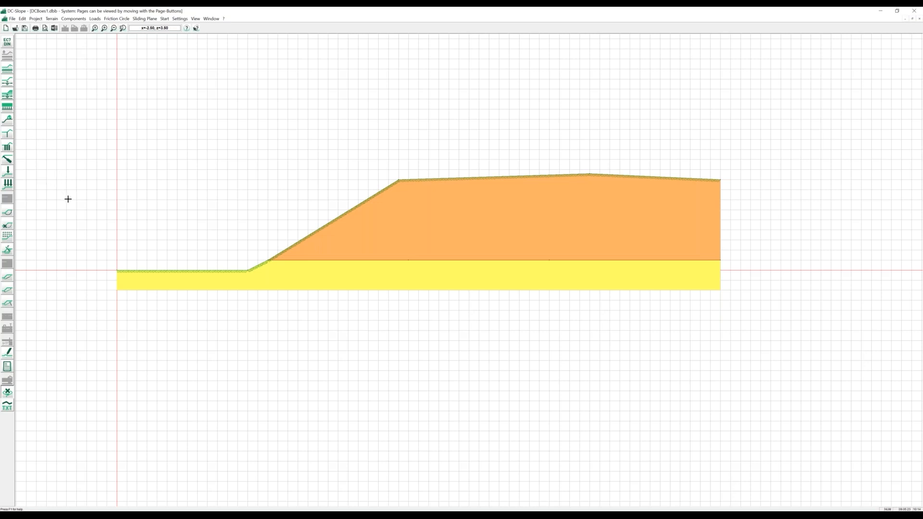
Draw a friction circle centred at about x = 7, z = 11.5 through the slope toe, with iteration of its center and radius enabled.
left_click(7, 215)
left_click(258, 39)
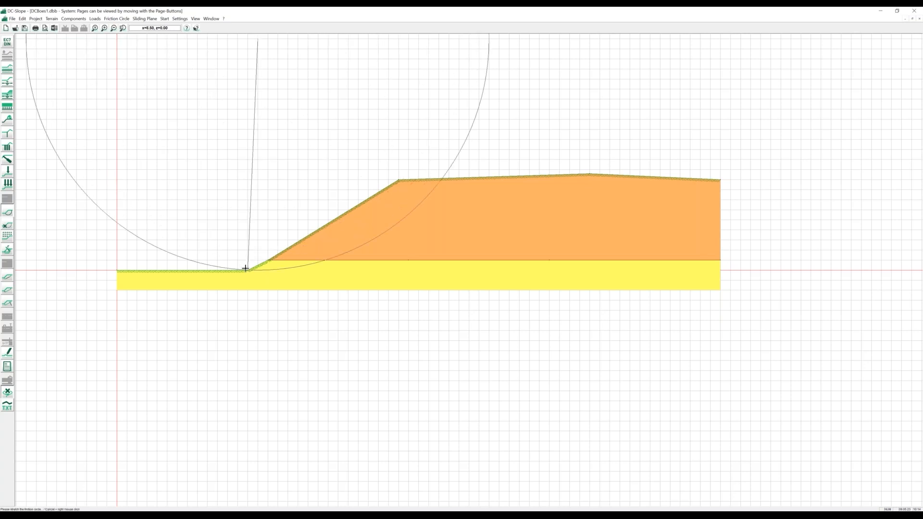
left_click(247, 269)
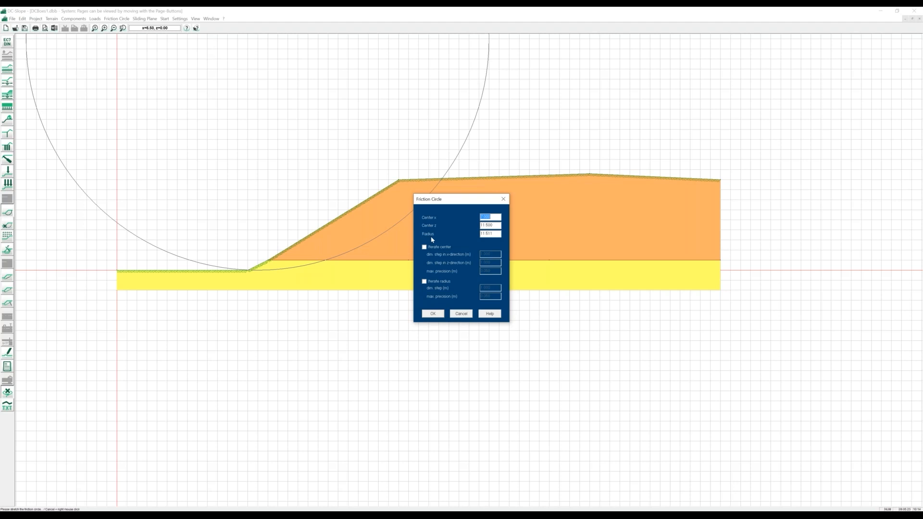
left_click(426, 247)
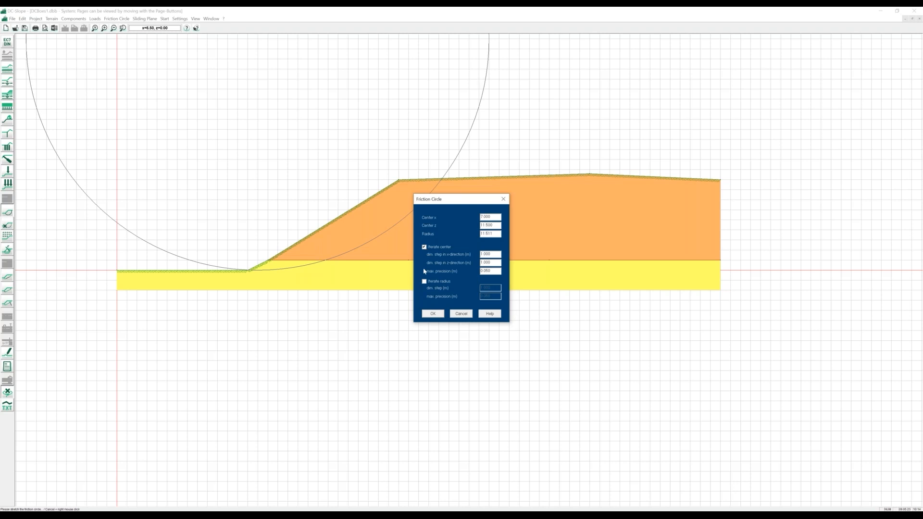
left_click(424, 282)
left_click(432, 314)
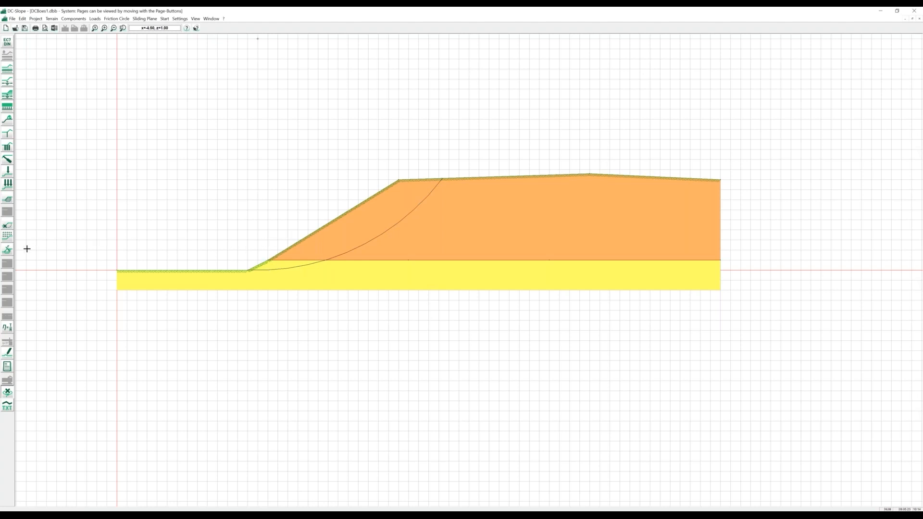
Run the stability analysis, plot the results with all analyzed friction circle centers labelled at scale 1:150, and return to the input view.
left_click(7, 328)
left_click(8, 354)
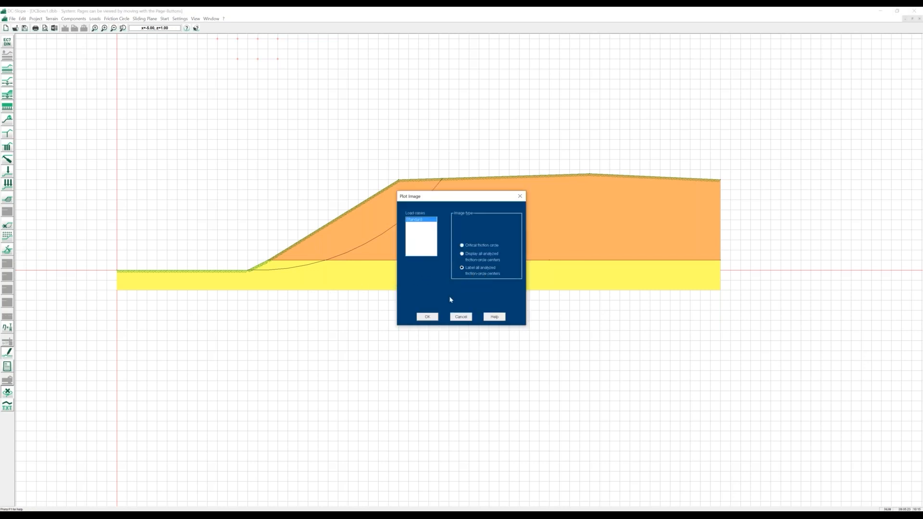
left_click(429, 317)
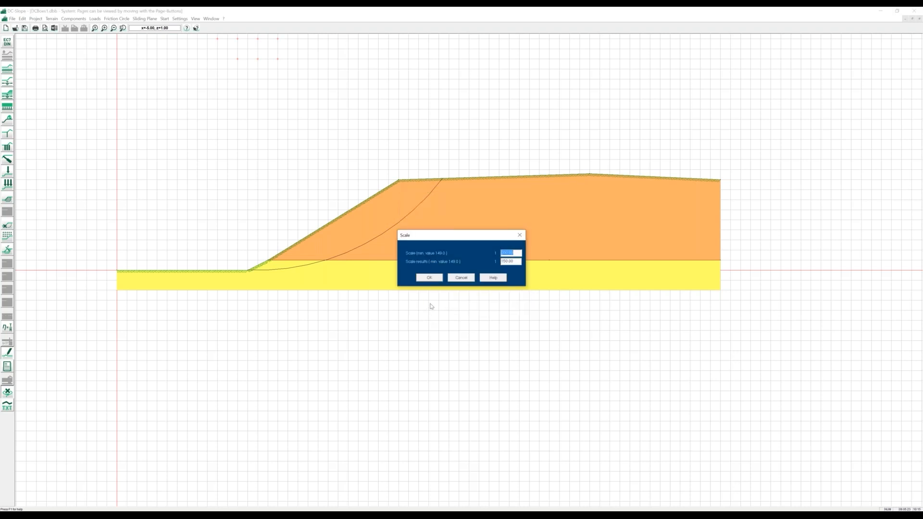
type("150")
left_click(431, 277)
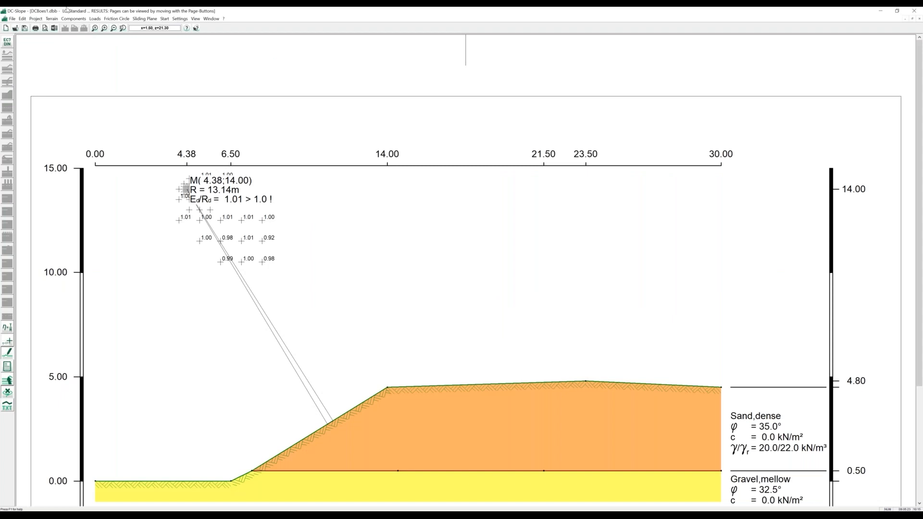
left_click(94, 29)
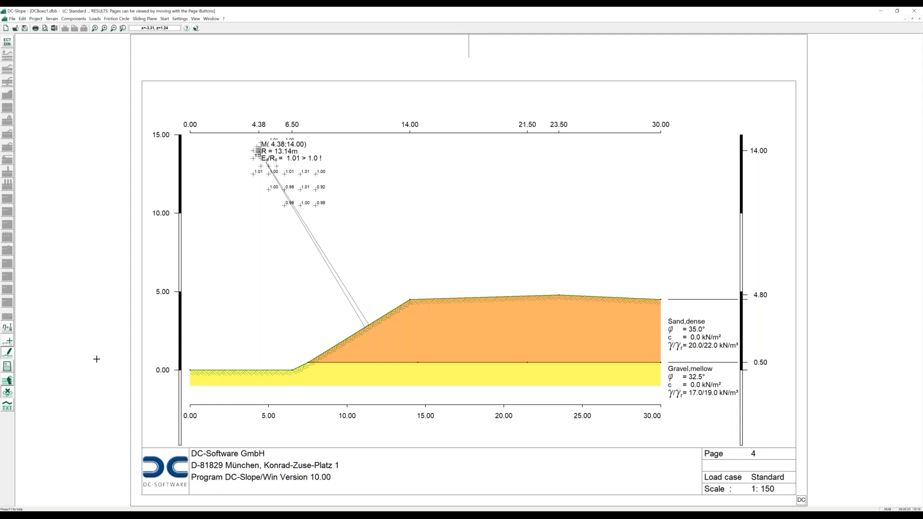
left_click(8, 381)
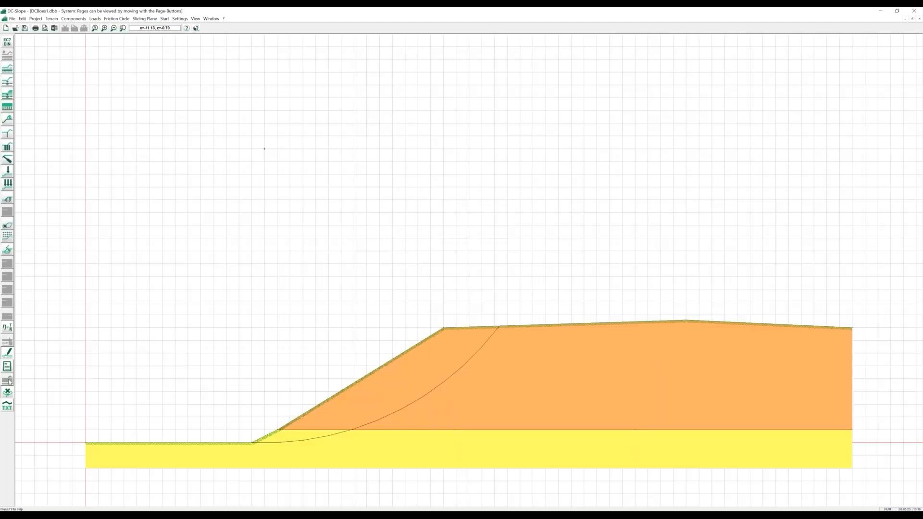
Set the cohesion c of the upper dense sand layer to 0.5 kN/m².
double_click(520, 345)
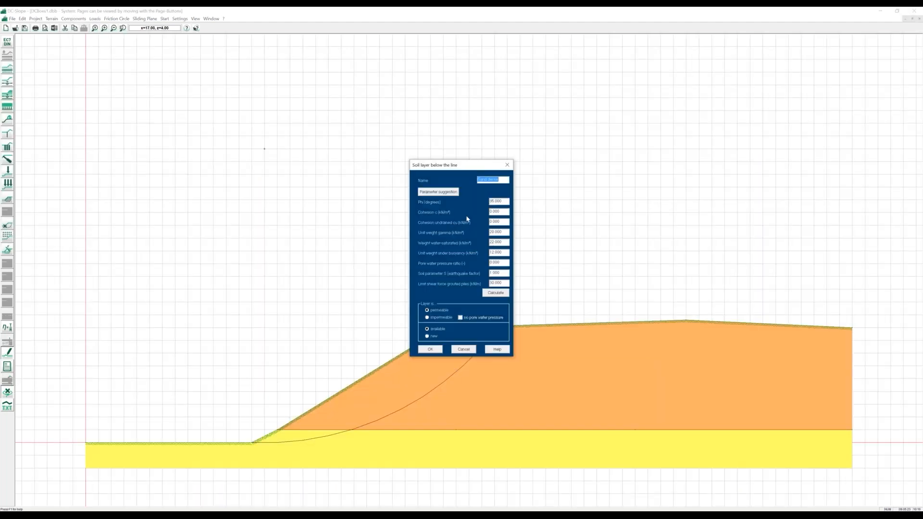
left_click(500, 213)
double_click(499, 213)
type("0.5")
left_click(430, 349)
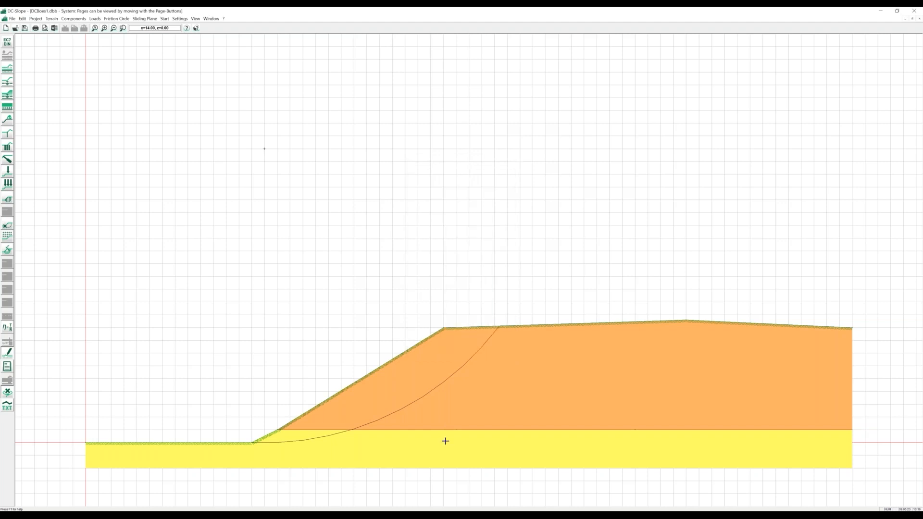
Set the cohesion c of the lower mellow gravel layer to 1 kN/m².
left_click(445, 437)
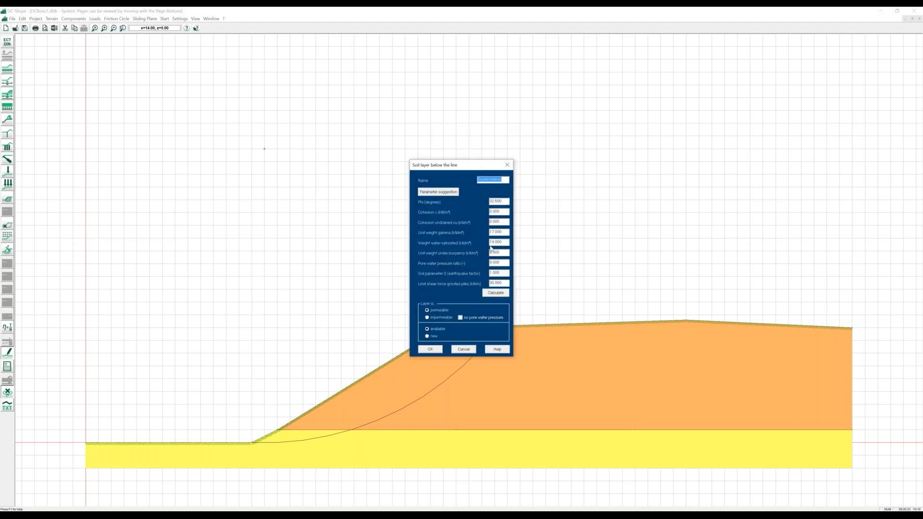
double_click(500, 211)
type("1")
key("Return")
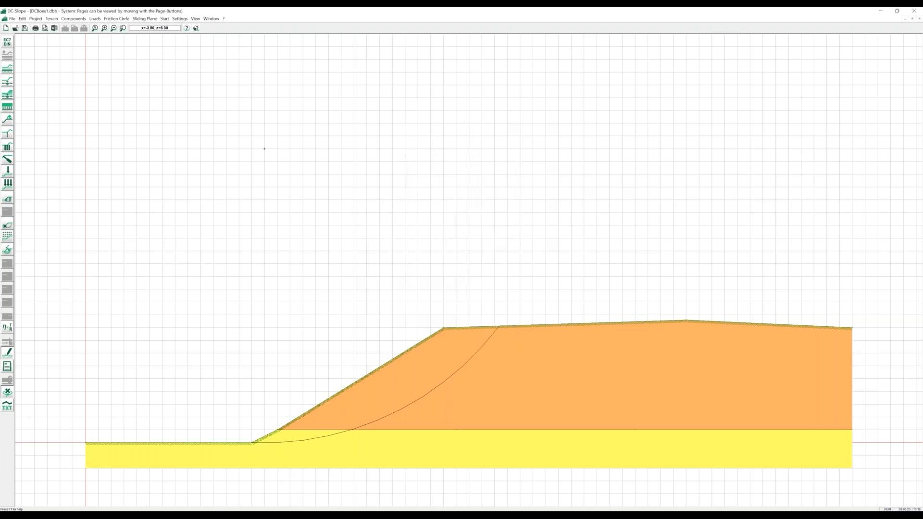
Rerun the analysis with the new cohesion values, plot the labelled friction circle centers, and return to the input view.
left_click(6, 329)
left_click(7, 352)
left_click(426, 317)
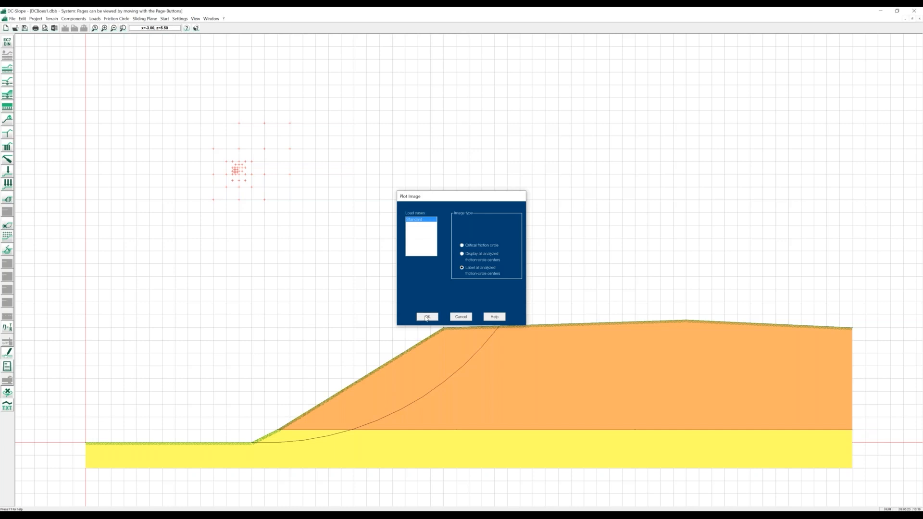
left_click(428, 279)
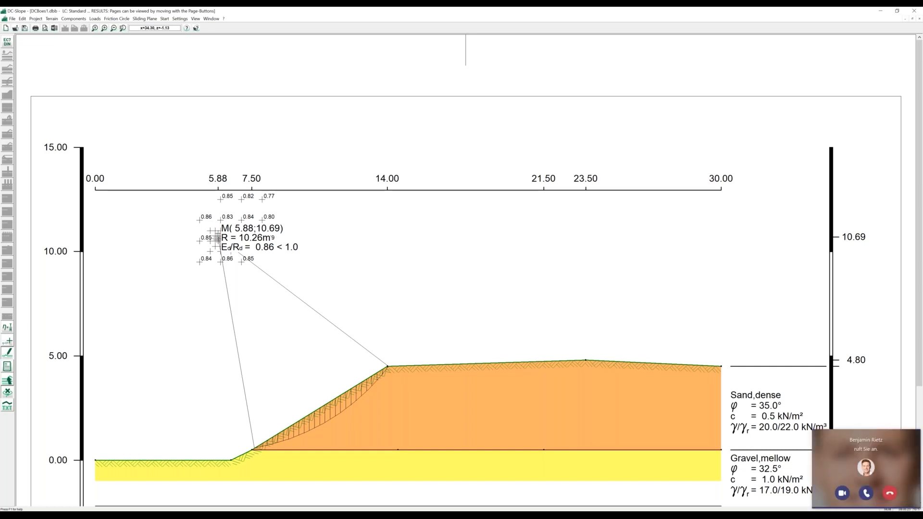
left_click(890, 491)
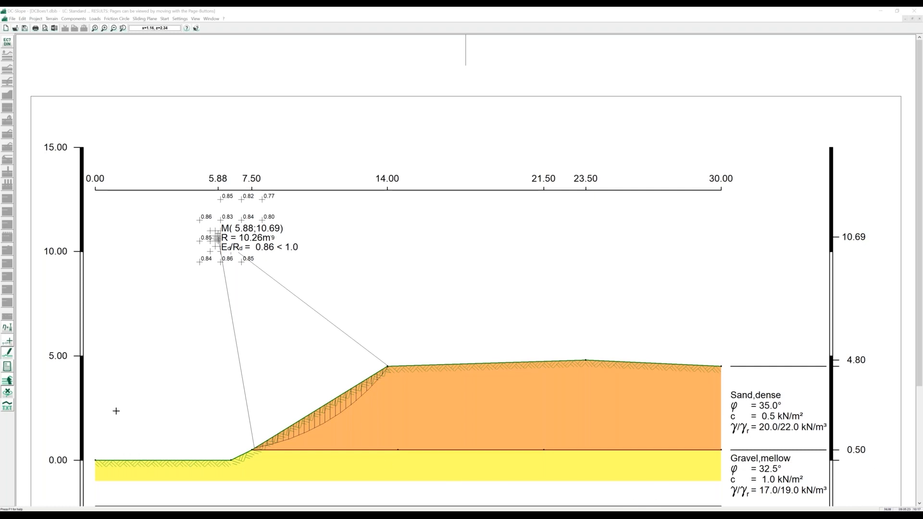
left_click(7, 381)
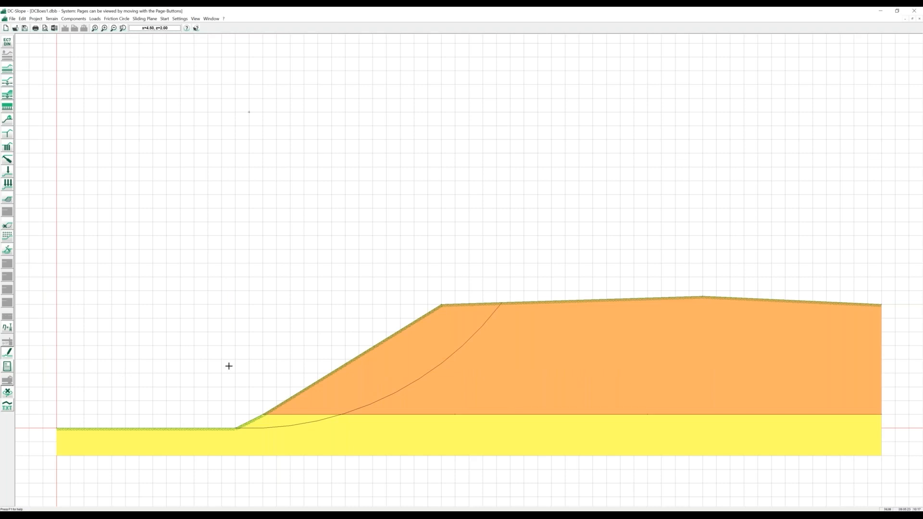
Set the radius of the existing friction circle to 10 m.
double_click(445, 360)
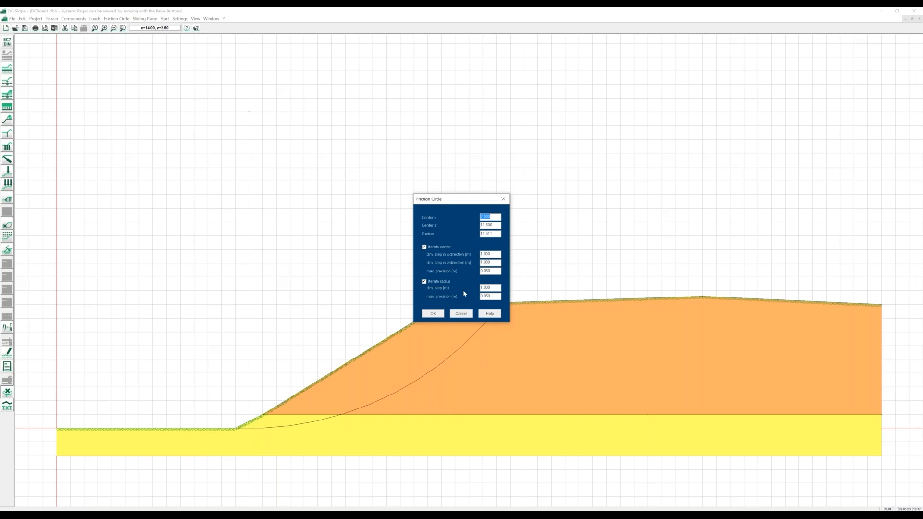
double_click(498, 236)
type("10")
left_click(425, 314)
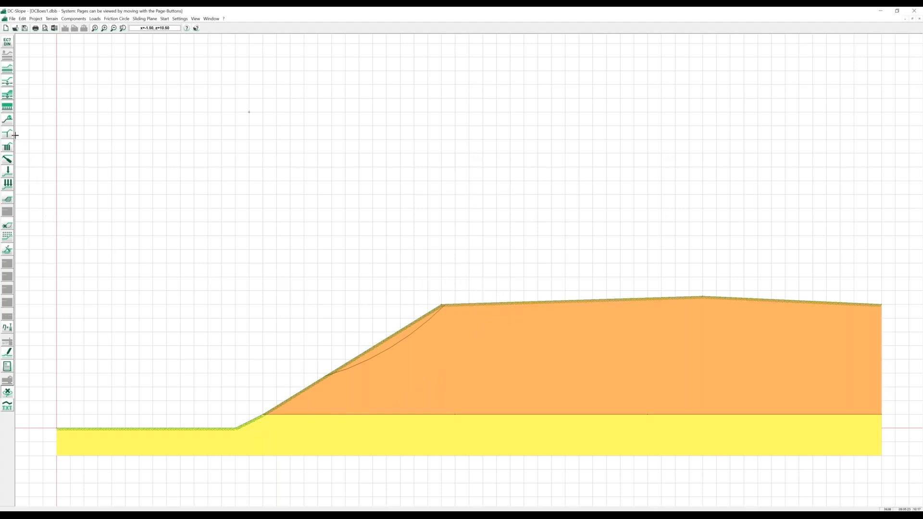
Place a construction on the terrain behind the slope crest from about x = 14.5 to x = 17.5, with its top edge at about 6.5.
left_click(8, 120)
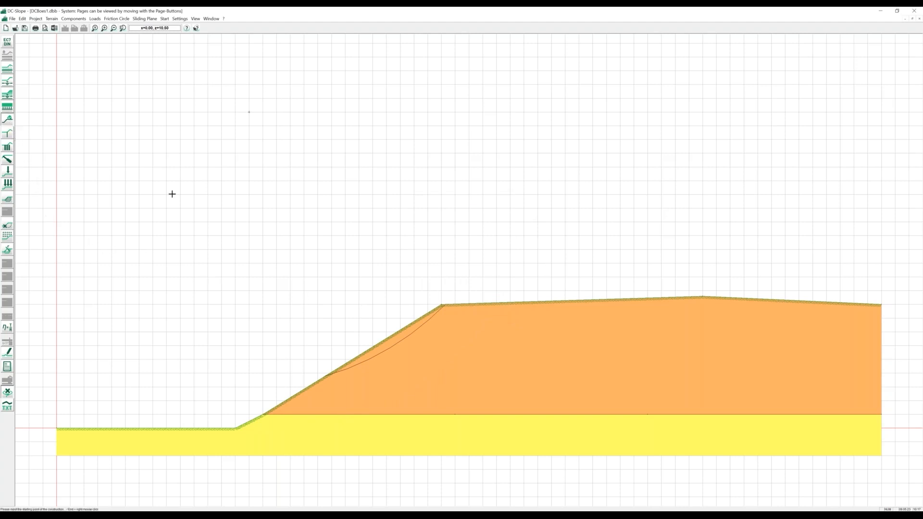
left_click(455, 303)
left_click(537, 251)
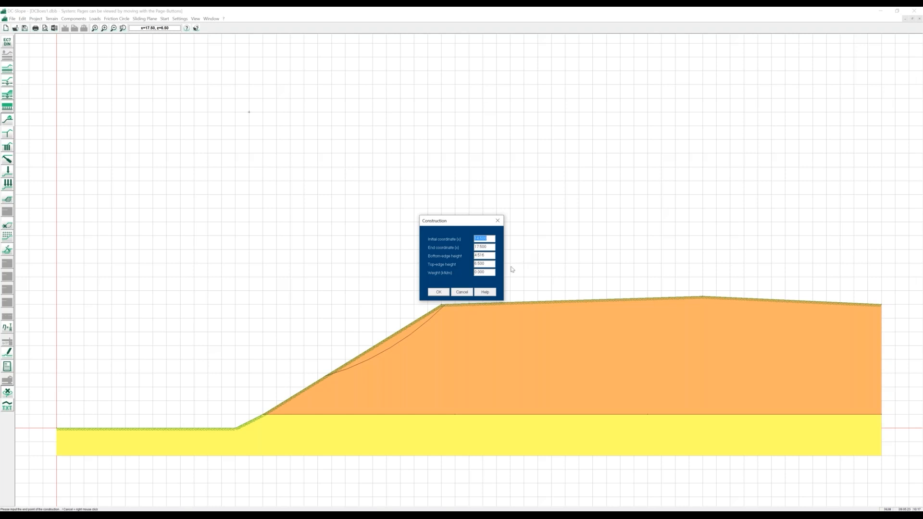
left_click(475, 272)
left_click(432, 293)
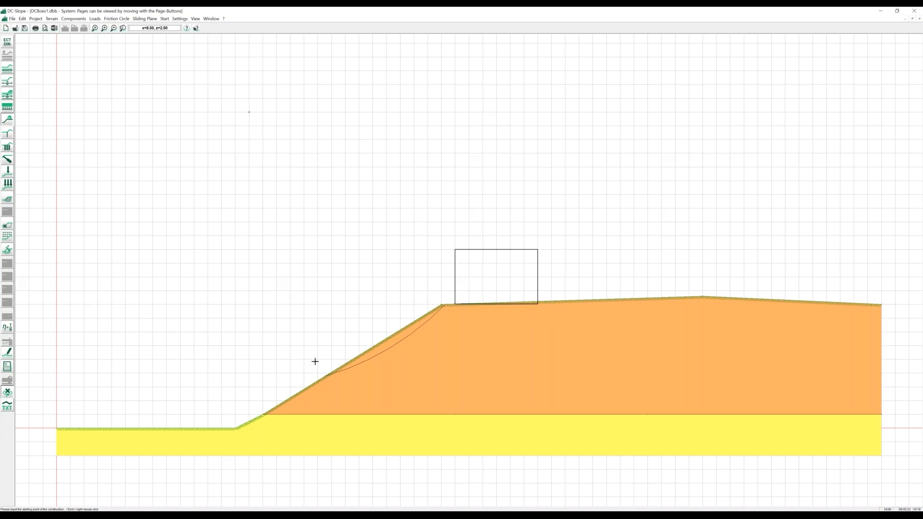
Analyze the slope with the construction in place, plot the results, and return to the input view.
left_click(7, 328)
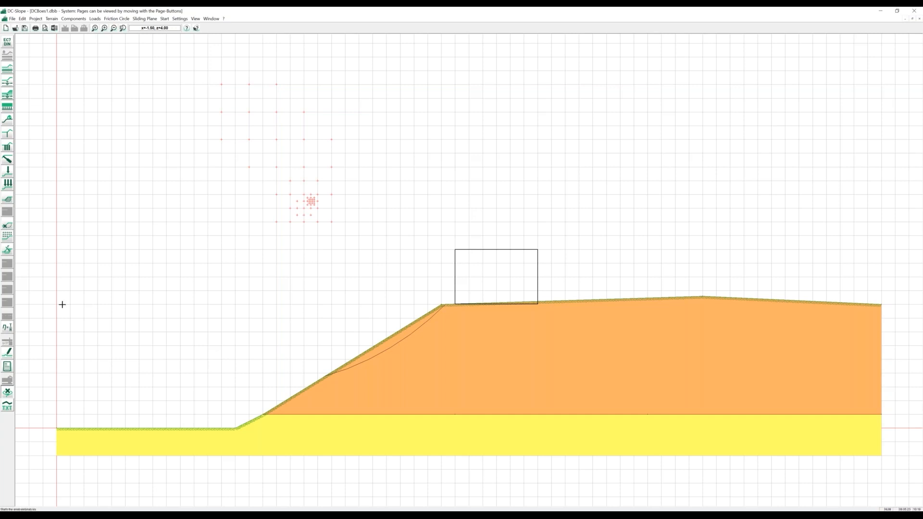
left_click(7, 354)
left_click(427, 318)
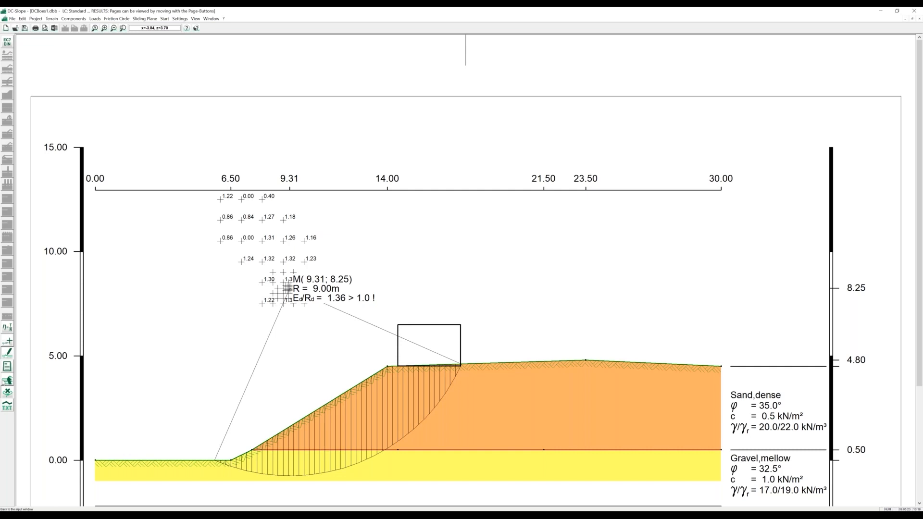
left_click(6, 381)
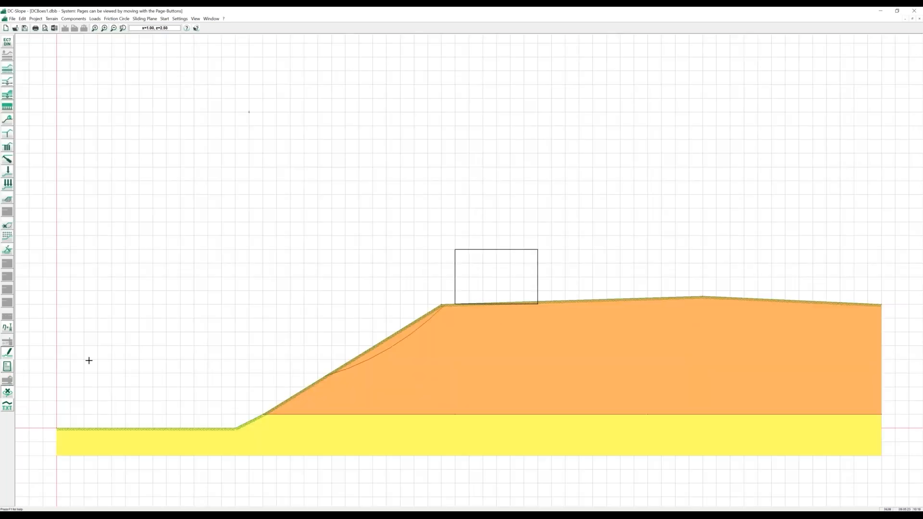
Replace the friction circle with a new one centred at about x = 5.5, z = 7 that passes through the slope toe.
left_click(362, 364)
key("Delete")
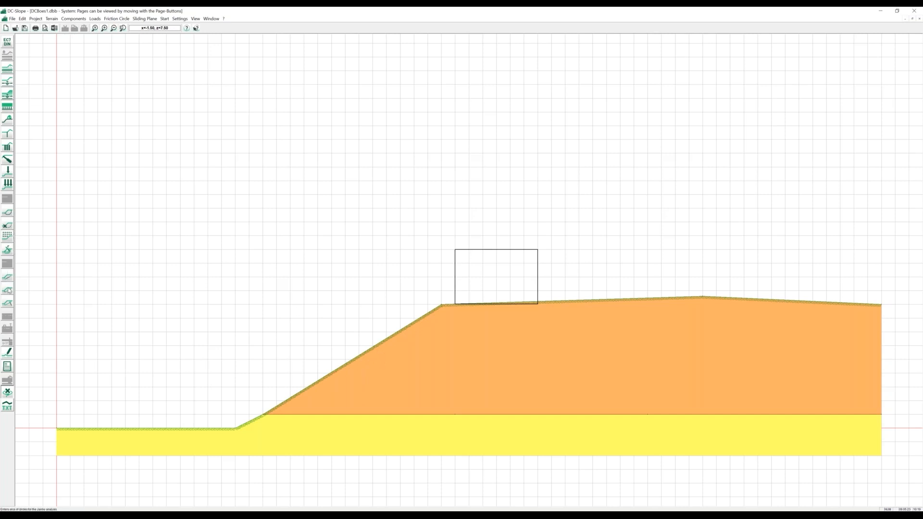
left_click(7, 213)
left_click(207, 236)
left_click(235, 427)
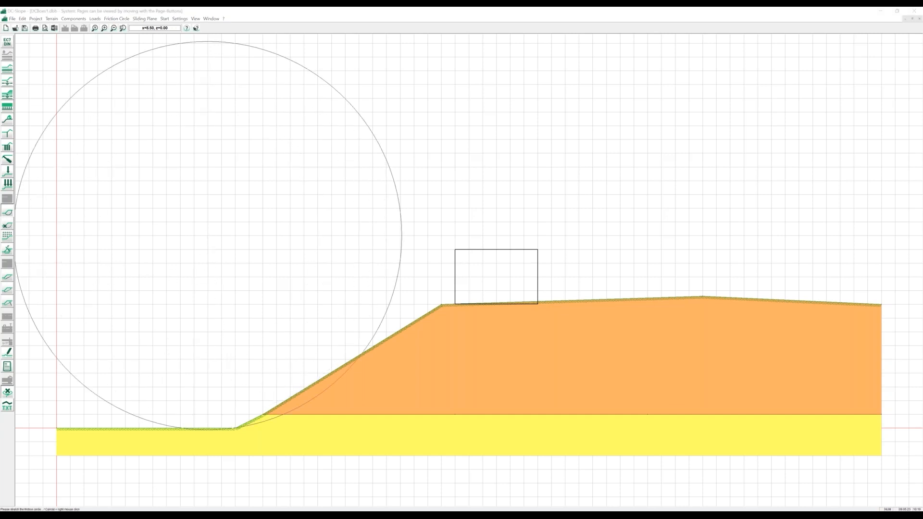
left_click(432, 313)
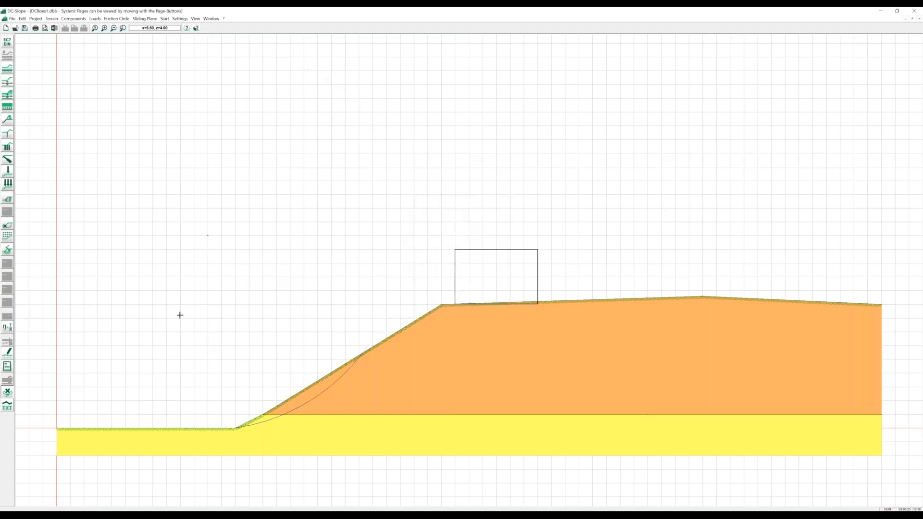
Analyze the new friction circle, plot its result with the labelled center, and return to the input view.
left_click(7, 327)
left_click(8, 356)
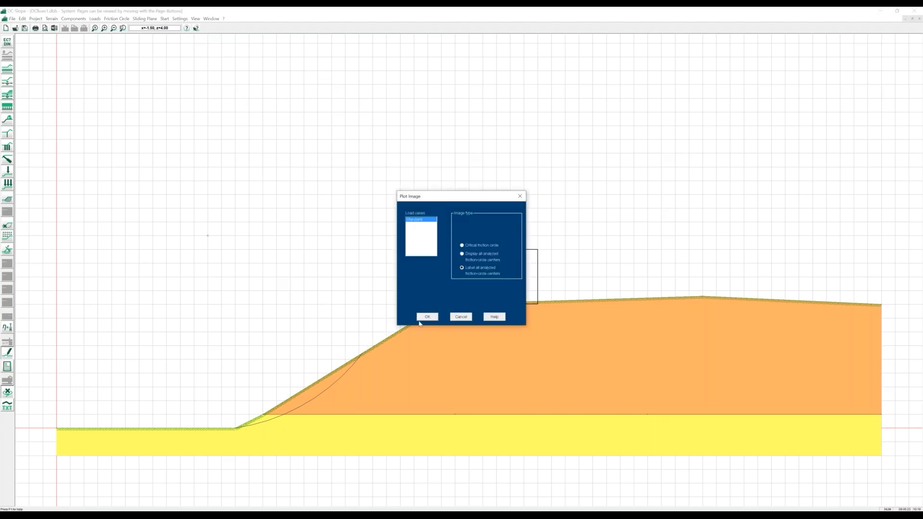
left_click(421, 318)
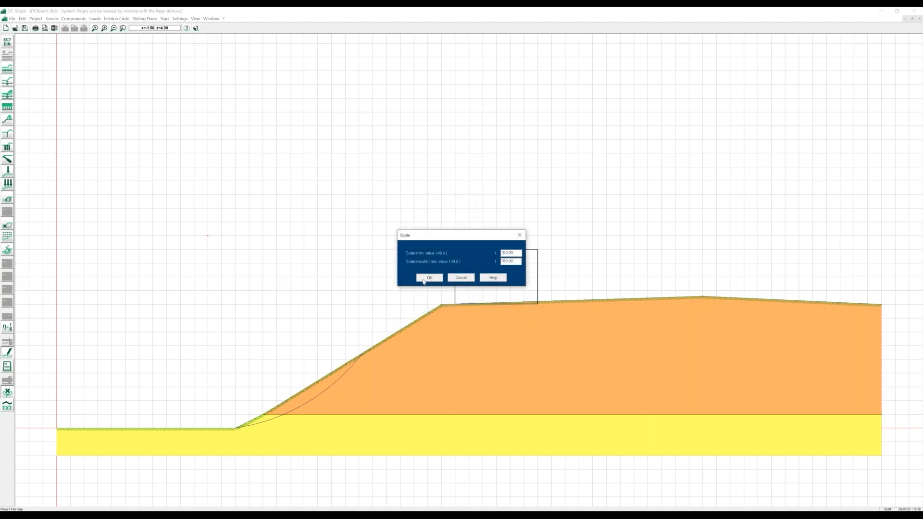
left_click(428, 278)
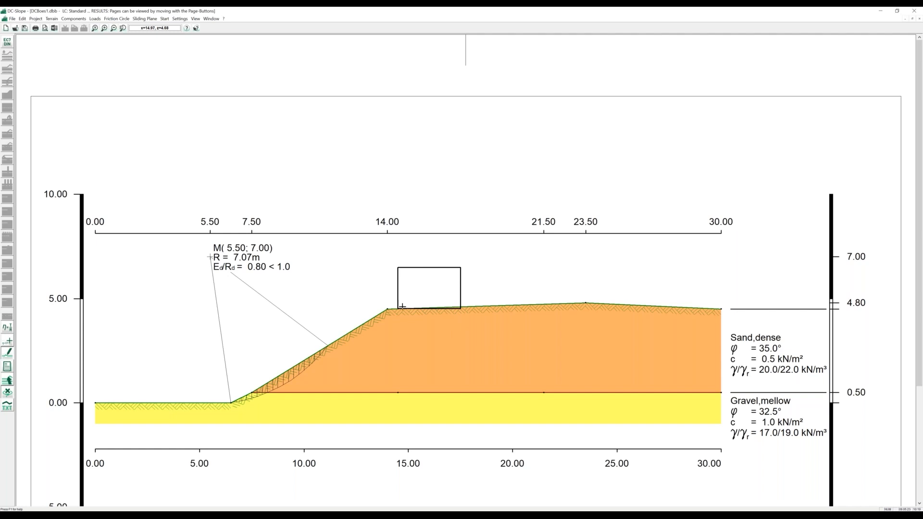
left_click(7, 382)
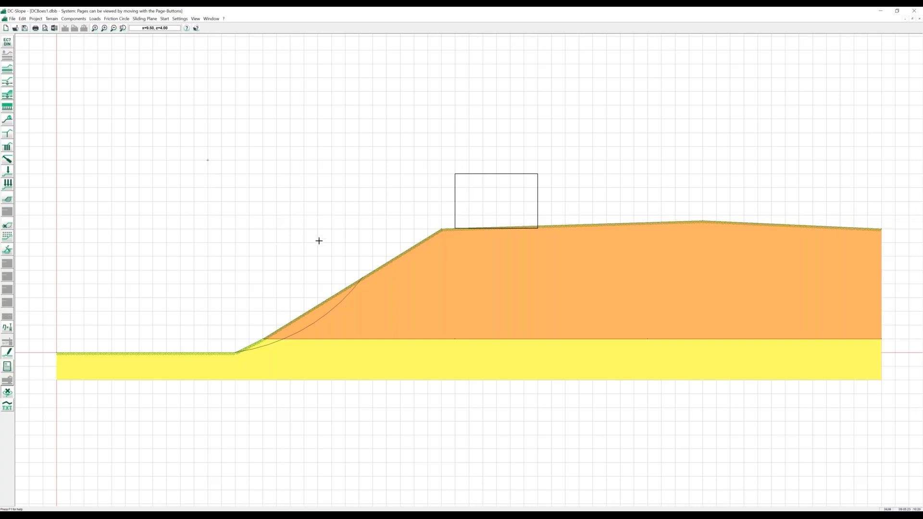
Define an iteration grid above the slope from about x = 3 to 14 and z = 5.5 to 11, with 1 m steps in both directions.
left_click(8, 238)
left_click(140, 49)
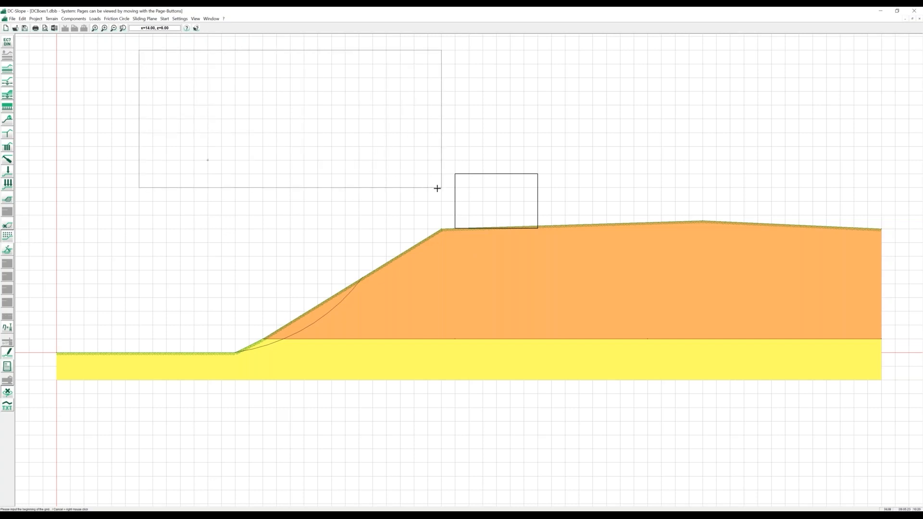
left_click(442, 203)
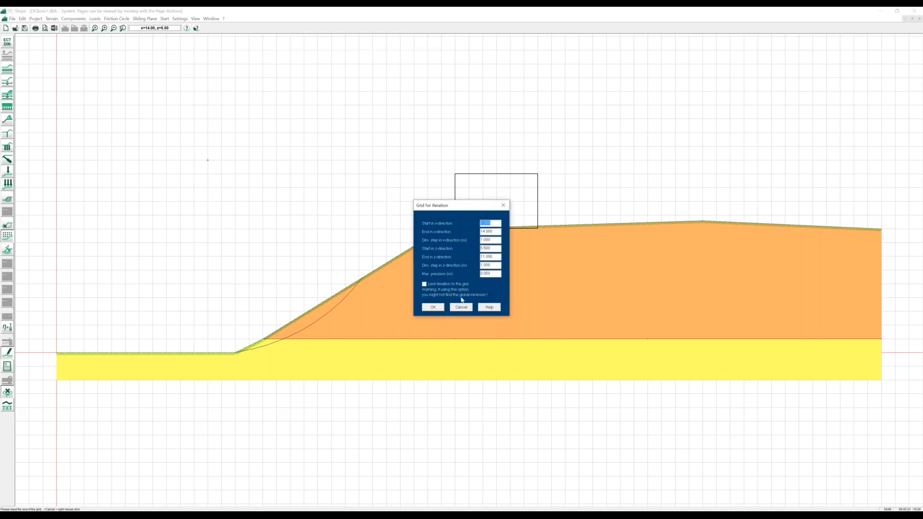
left_click(432, 307)
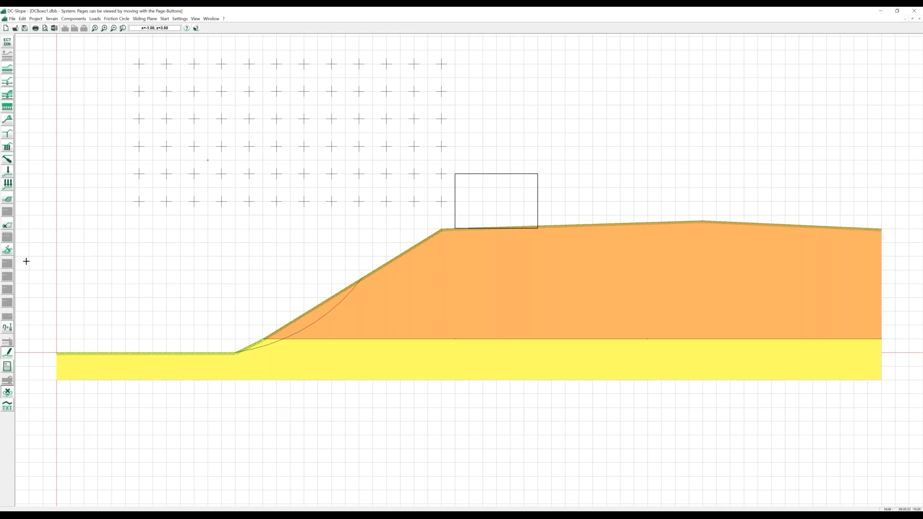
Set the radius range for the iteration to a minimum of 1 m and a maximum of 20 m.
left_click(8, 251)
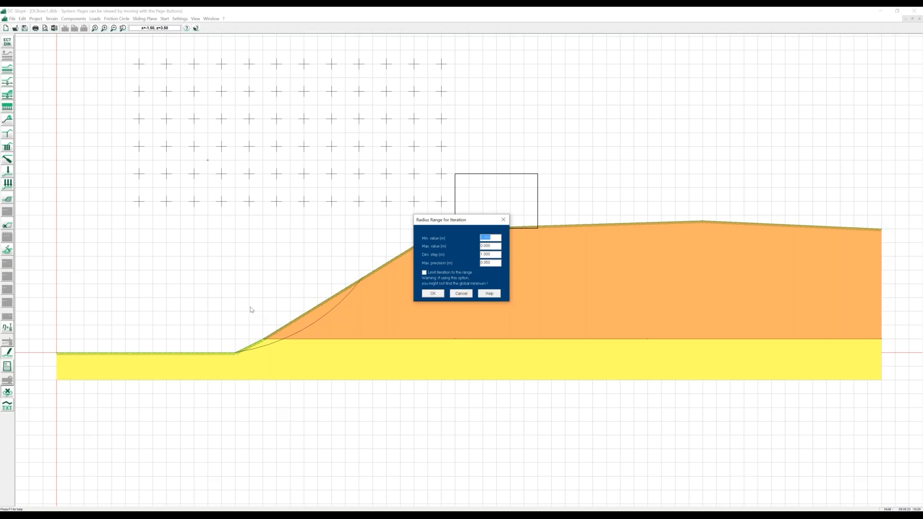
type("1")
key("Tab")
type("20")
left_click(438, 295)
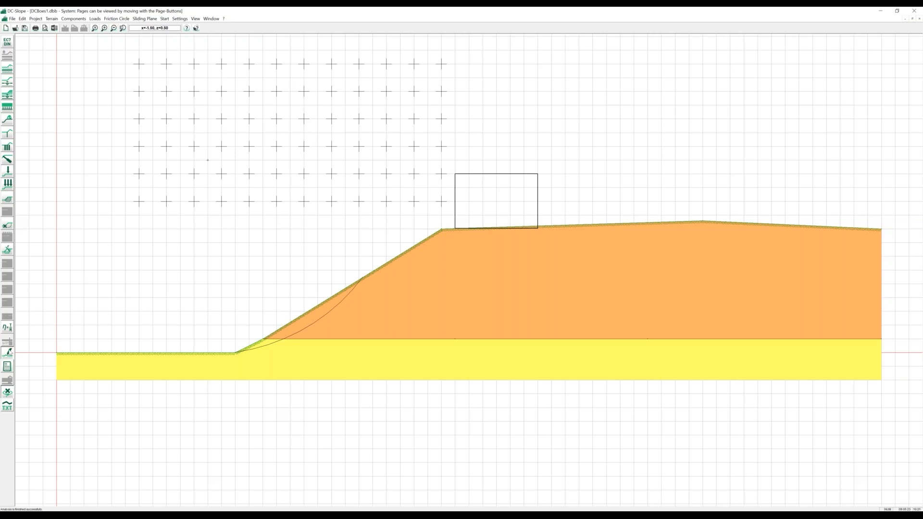
Analyze the iteration grid, plot the result with all analyzed friction circle centers labelled, and return to the input view.
left_click(8, 354)
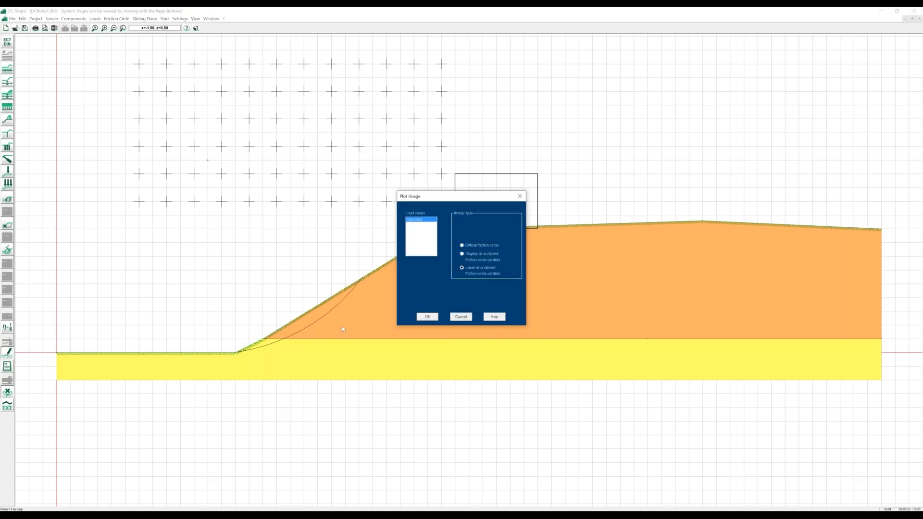
left_click(427, 318)
left_click(427, 278)
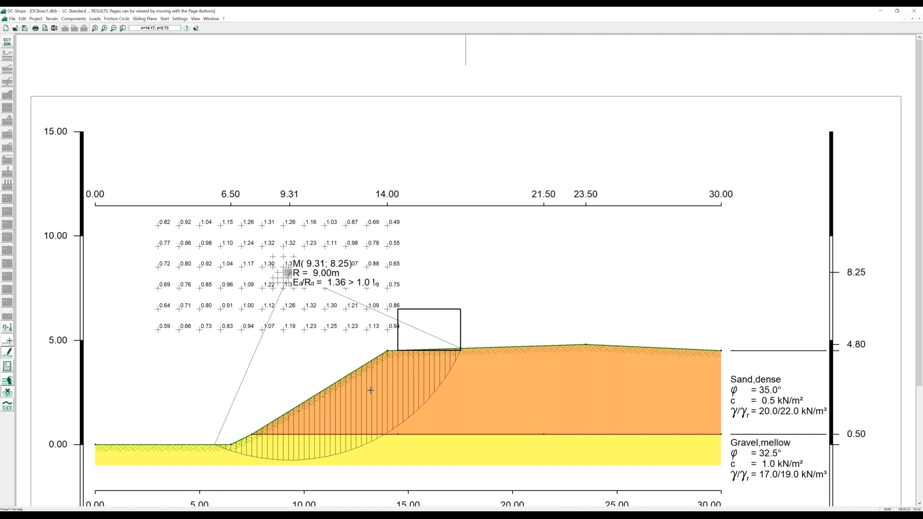
left_click(14, 384)
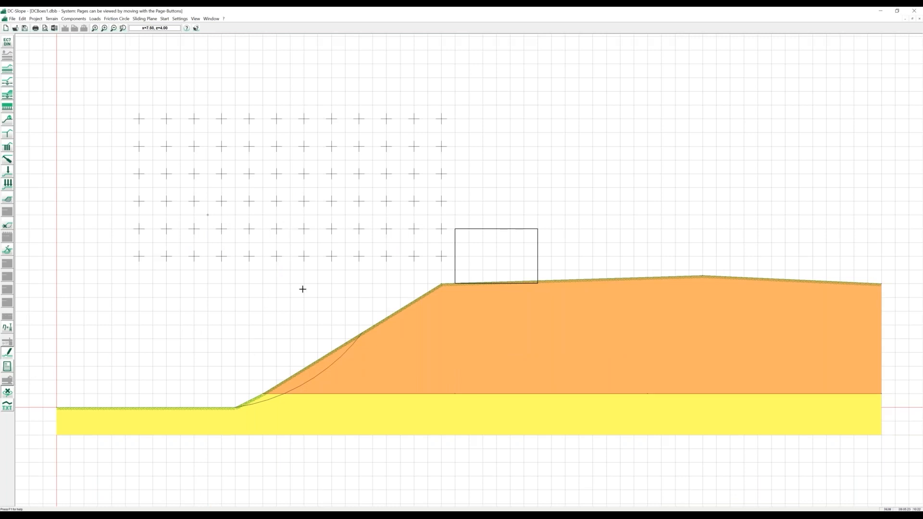
Delete the rectangular construction standing on the slope crest.
left_click(466, 230)
left_click(468, 229)
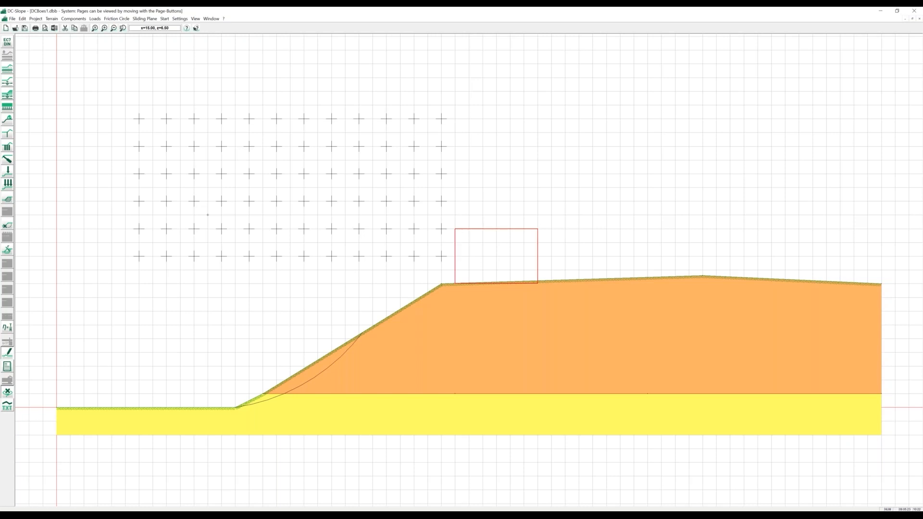
key("Delete")
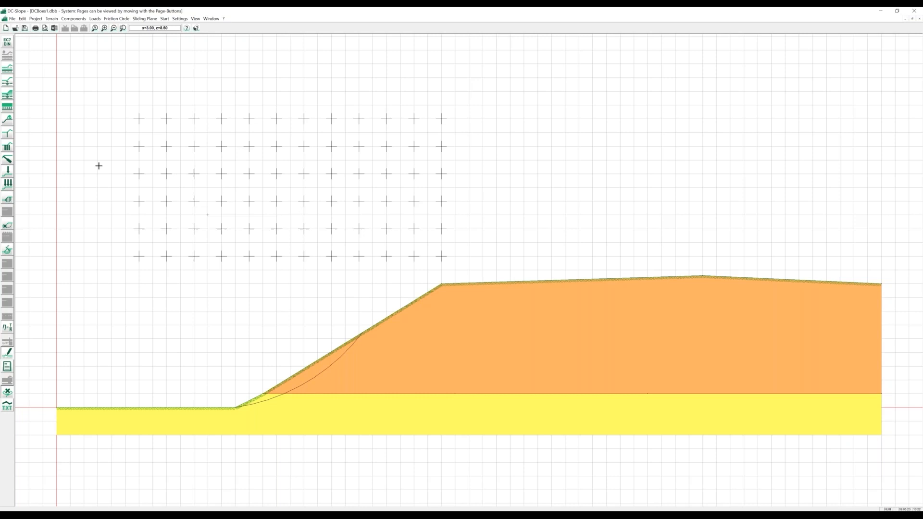
Add a component along the slope face from x = 6.5, z = 0 to x = 14, z = 4.5 with a shear resistance of 6 kN/m².
left_click(10, 137)
left_click(234, 408)
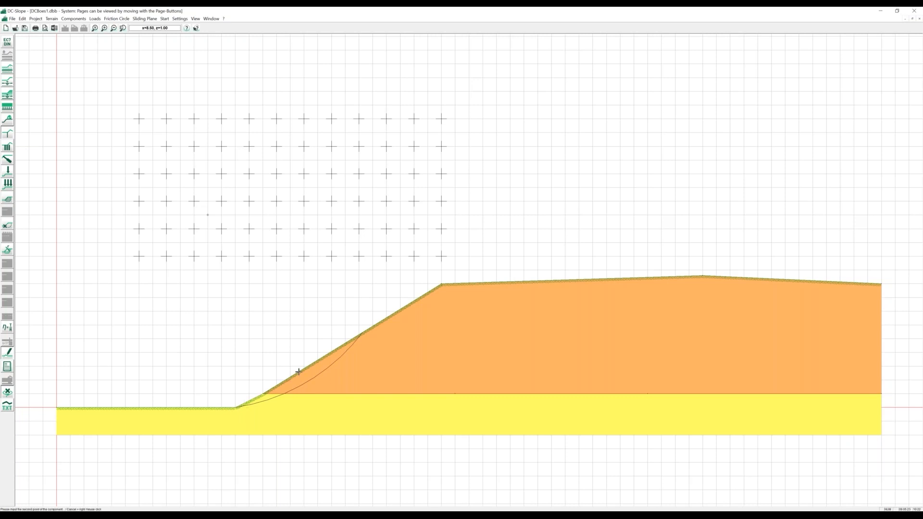
left_click(439, 286)
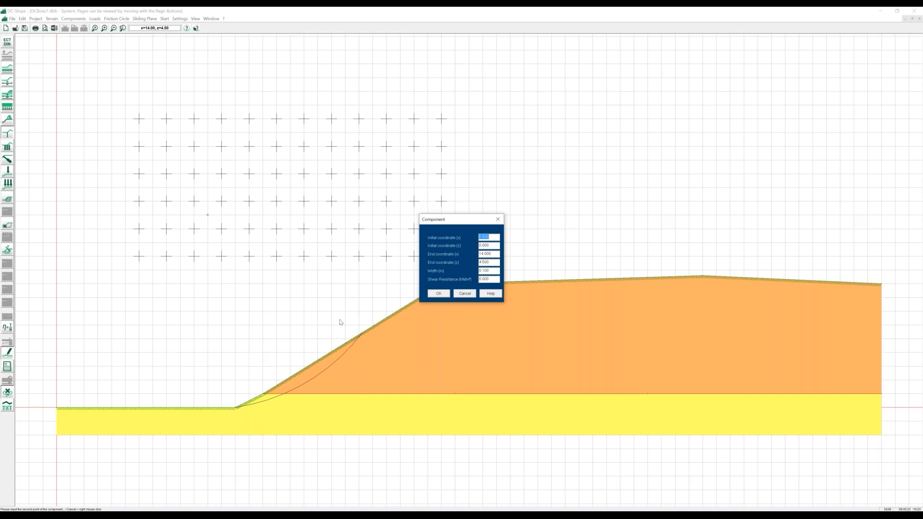
left_click(480, 280)
type("6")
left_click(448, 294)
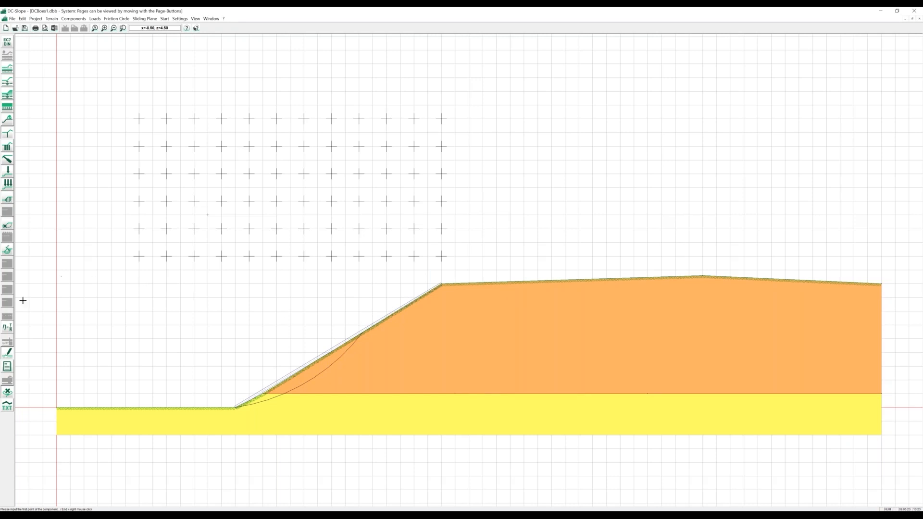
Analyze the slope with the face component, plot the result with all friction circle centers labelled, and return to the input view.
left_click(7, 328)
left_click(9, 353)
left_click(428, 317)
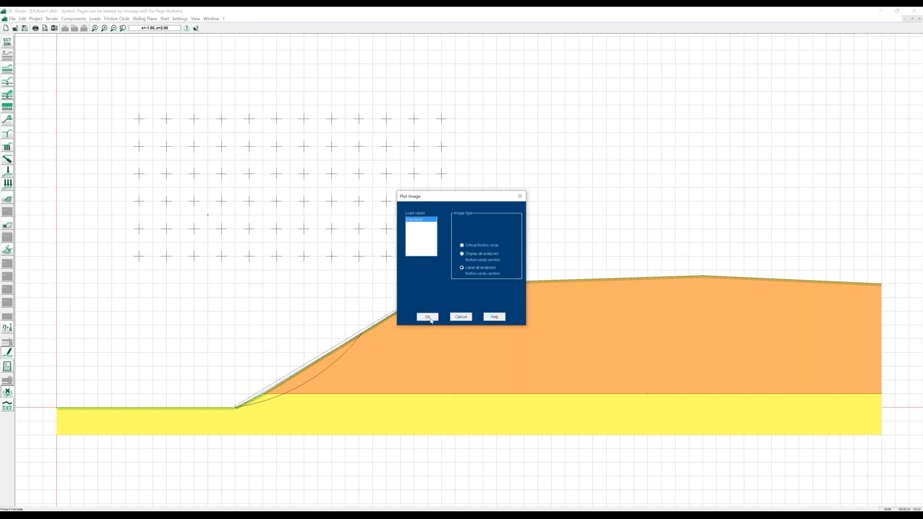
left_click(429, 279)
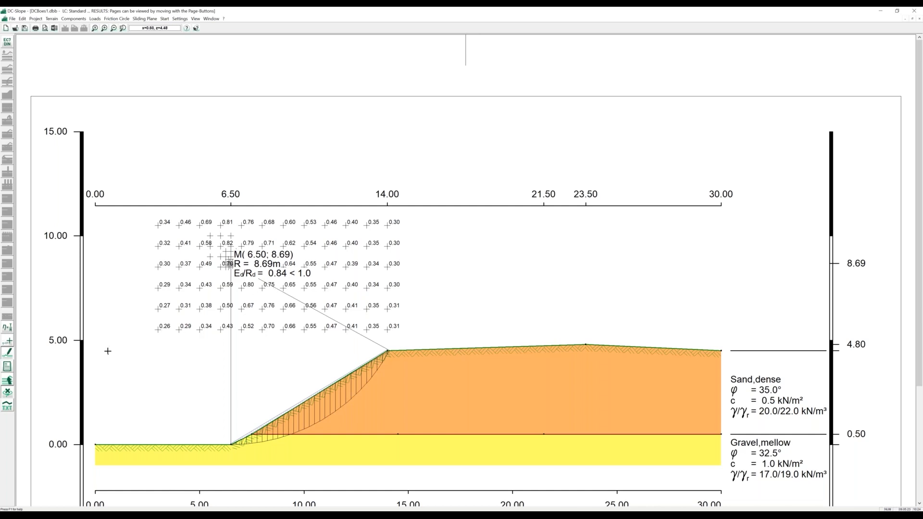
left_click(7, 380)
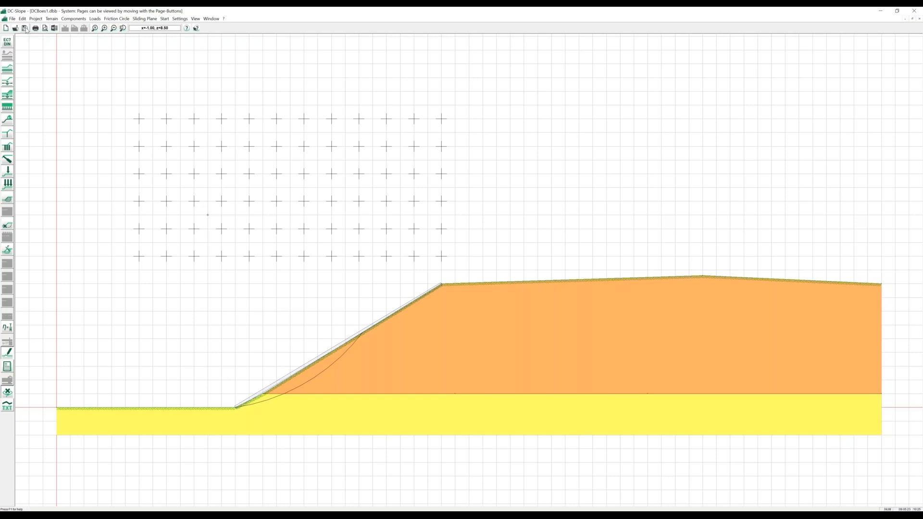
Save the project under the new file name DCBoes.dbb.
left_click(12, 18)
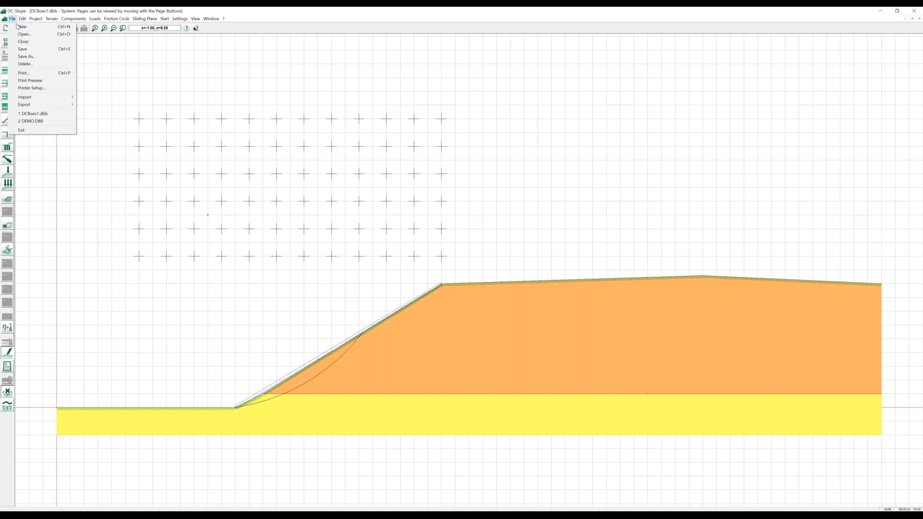
left_click(24, 56)
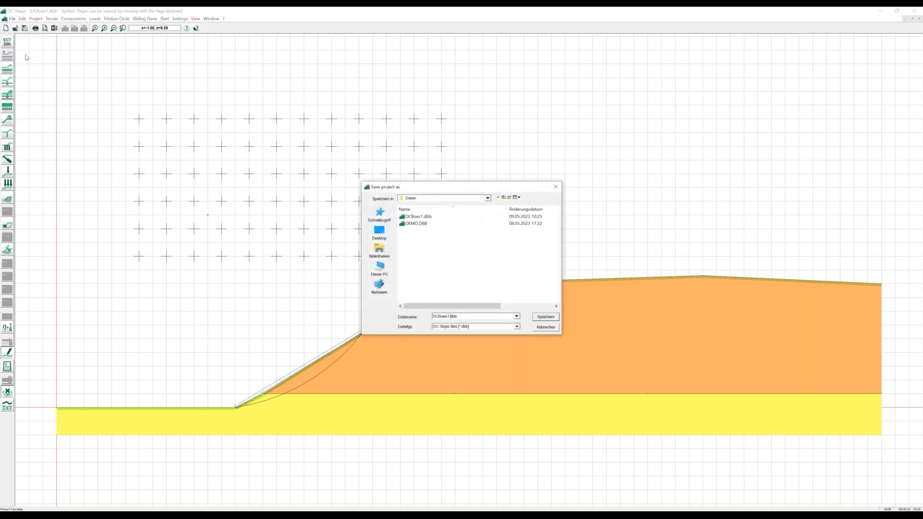
key("Return")
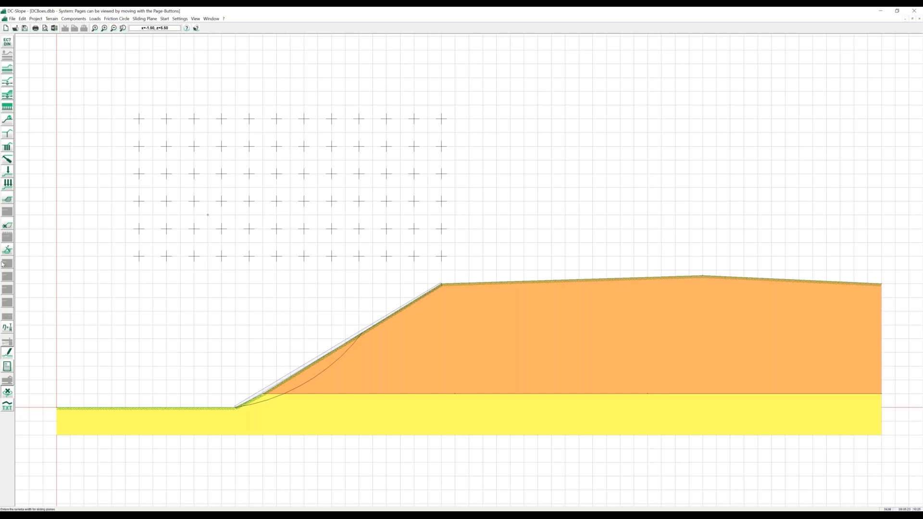
Delete the iteration grid, the friction circle and the component along the slope face.
left_click(227, 244)
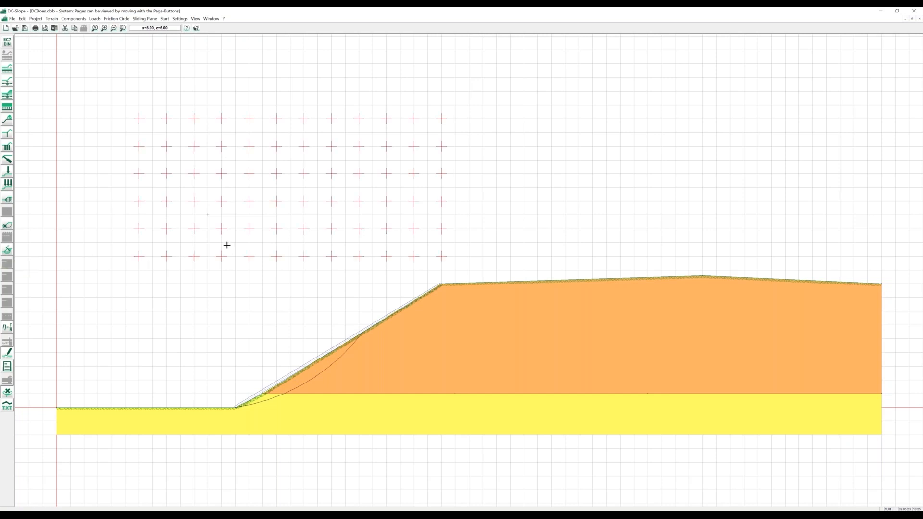
key("Delete")
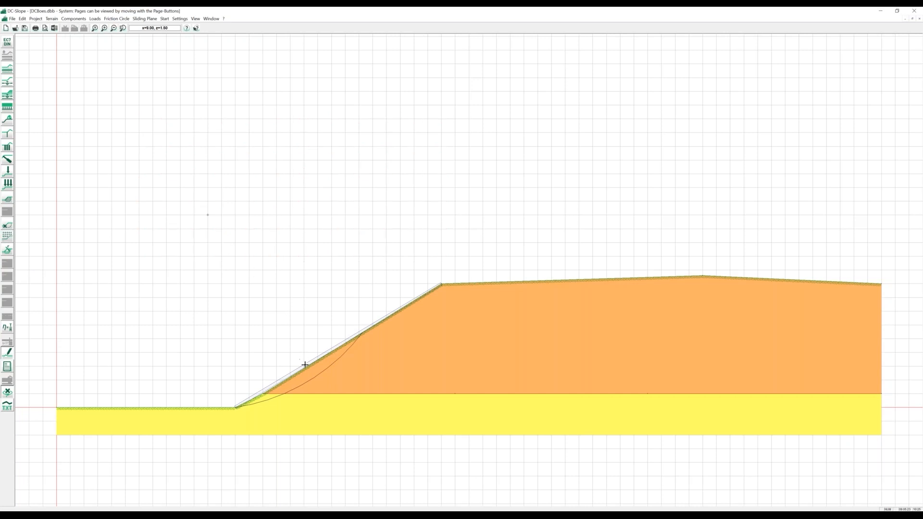
left_click(311, 382)
key("Delete")
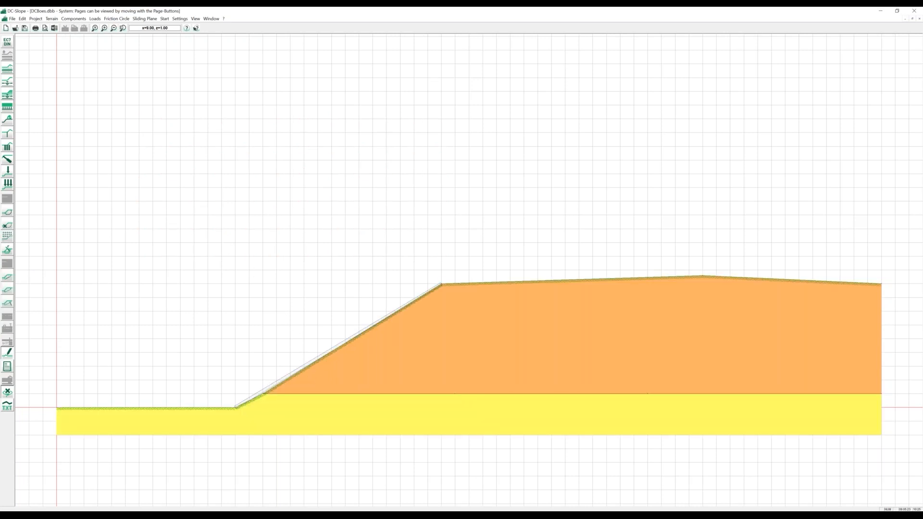
left_click(313, 357)
key("Delete")
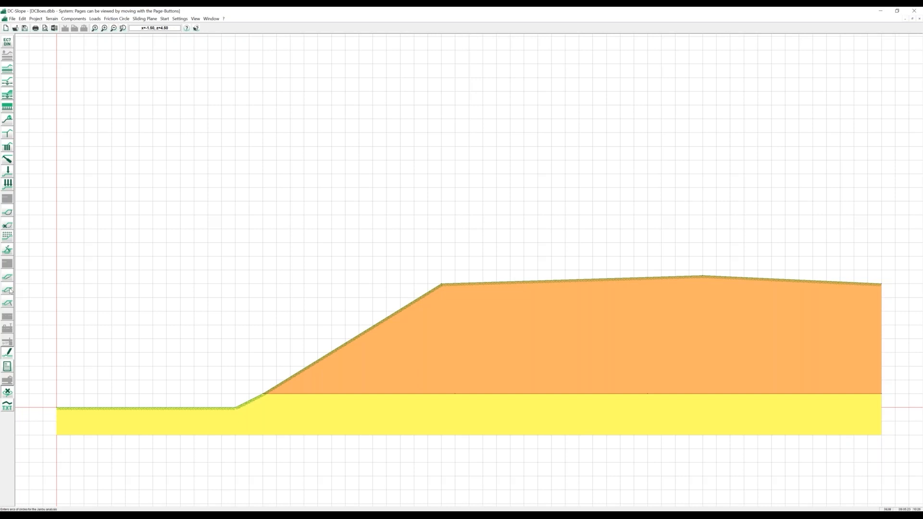
Define a straight-line sliding sector from x = 8.5, z = -0.5 to x = 14.5, z = 3.
left_click(8, 279)
left_click(298, 415)
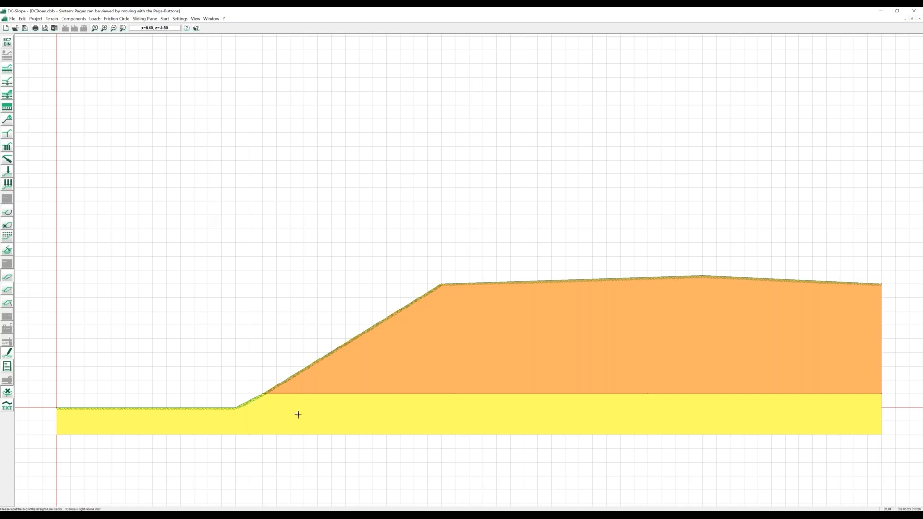
left_click(460, 323)
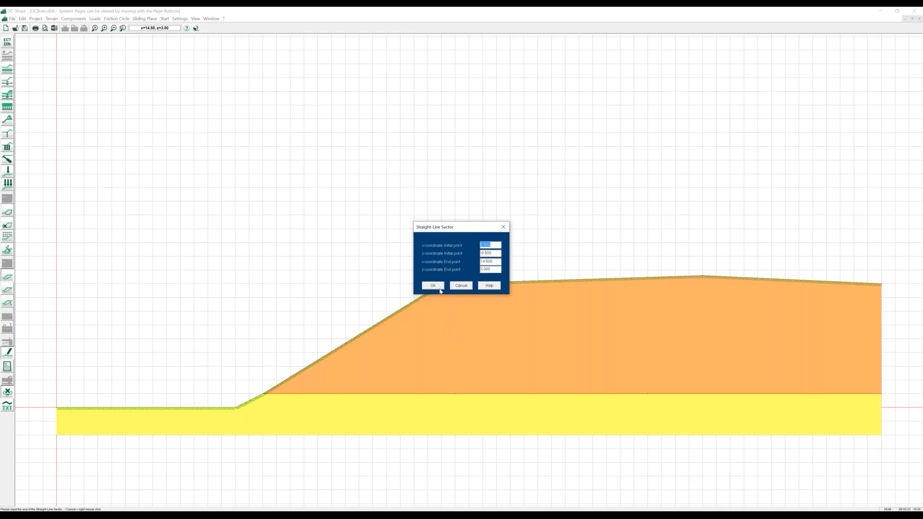
left_click(433, 287)
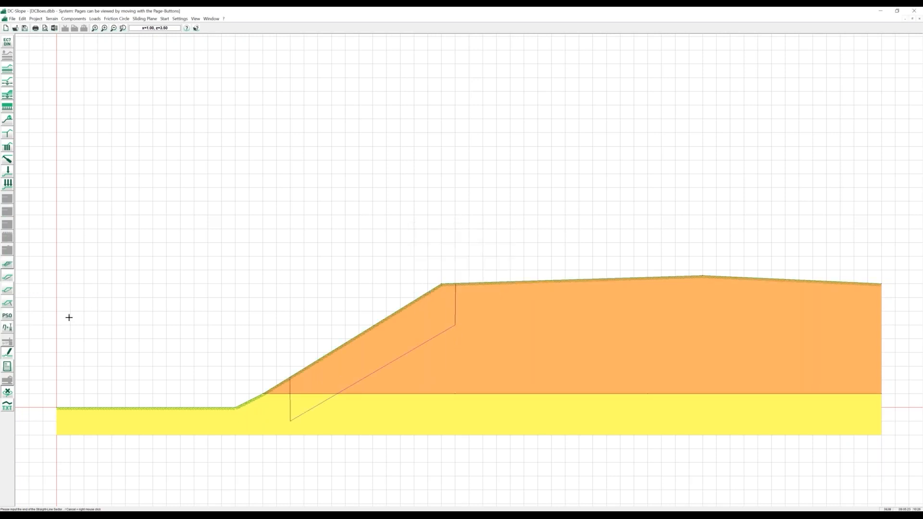
Add arc sectors linking the straight sector's lower end to the slope toe and its upper end to the surface at about x = 15.5.
left_click(6, 294)
left_click(288, 423)
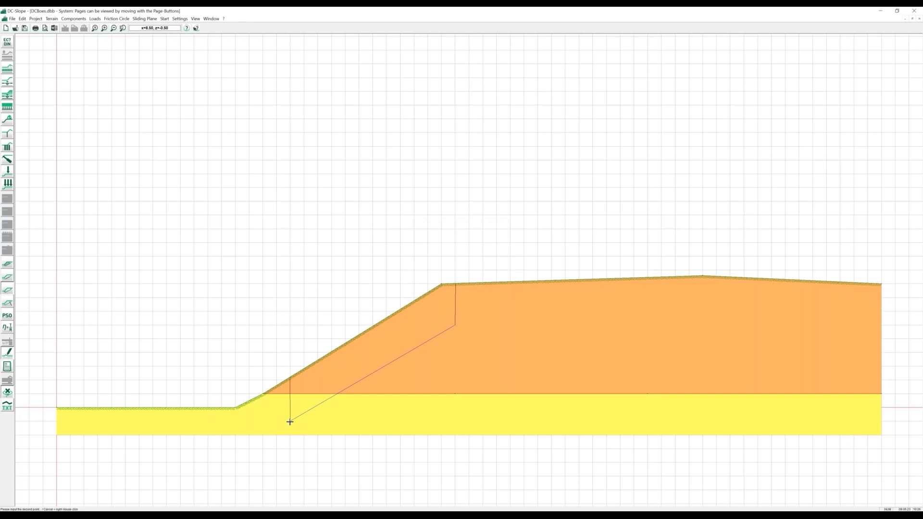
left_click(236, 409)
left_click(438, 304)
left_click(456, 324)
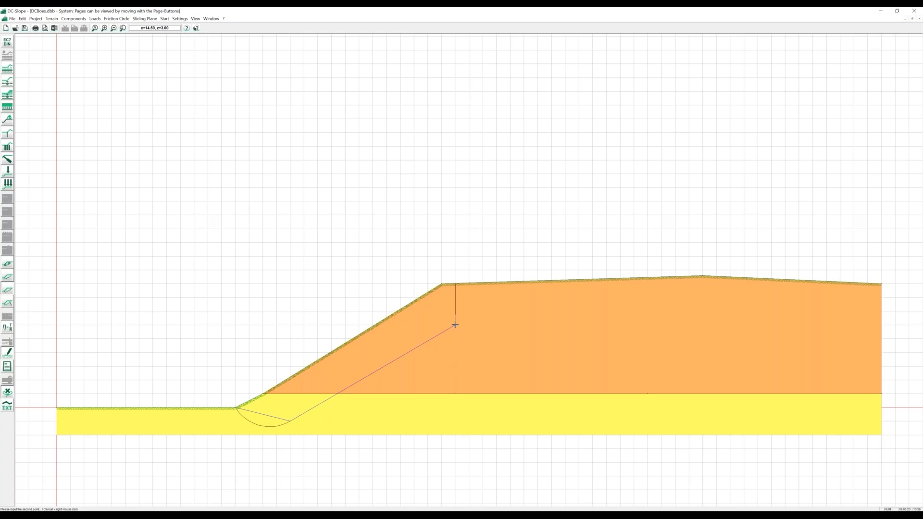
left_click(482, 284)
left_click(433, 299)
Analyze the sliding surface made of the straight line and two arcs, plot the result, and return to the input view.
left_click(11, 330)
left_click(7, 355)
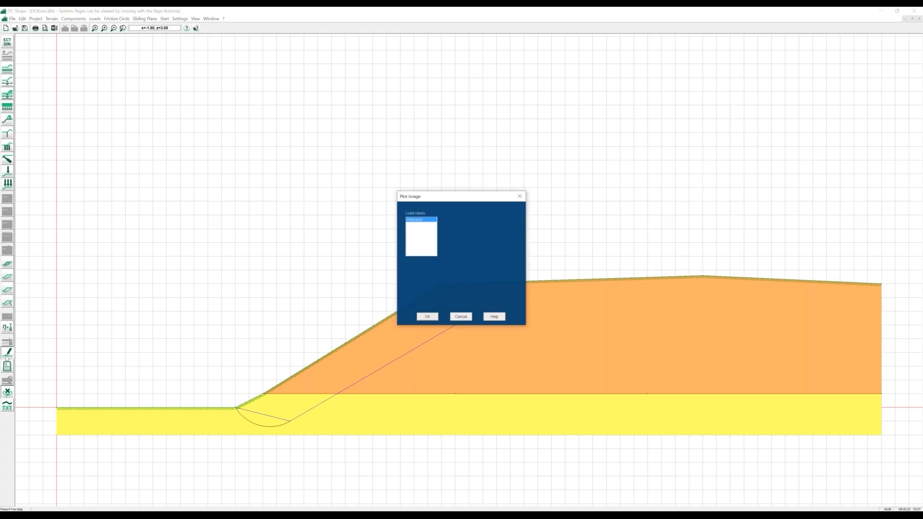
left_click(427, 316)
left_click(430, 277)
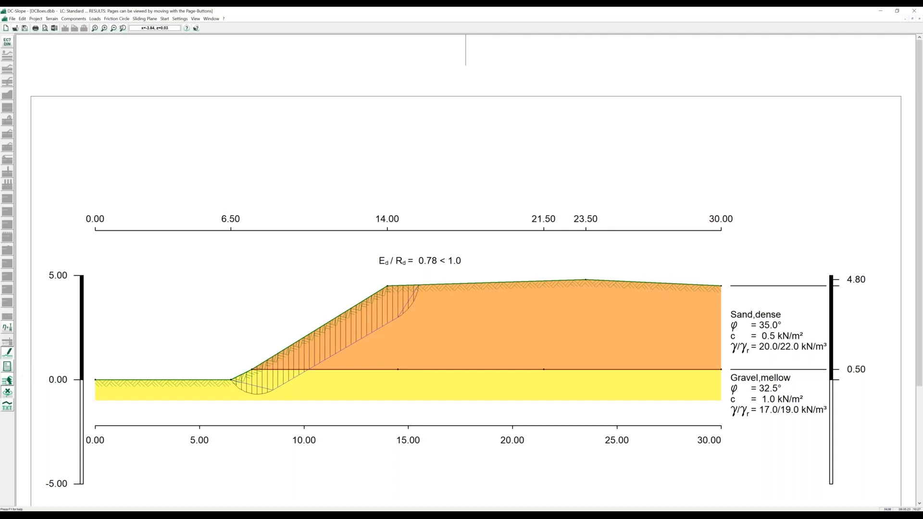
left_click(8, 379)
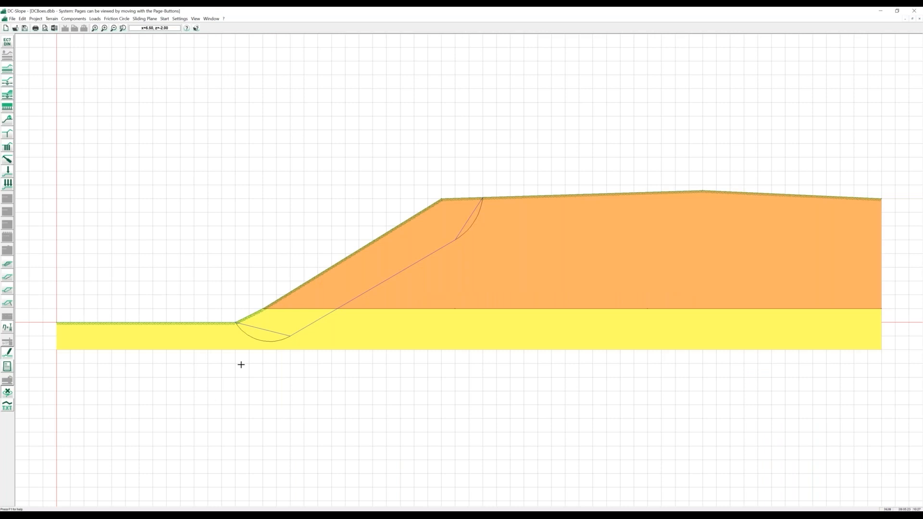
Delete the two arc sectors at the lower and upper ends of the straight sliding sector.
double_click(265, 331)
key("Delete")
double_click(462, 223)
key("Delete")
Extend the sliding surface's lower end with straight sectors through (7.5, -1) and (6.5, -0.5) to the ground surface at (6, 0).
left_click(8, 277)
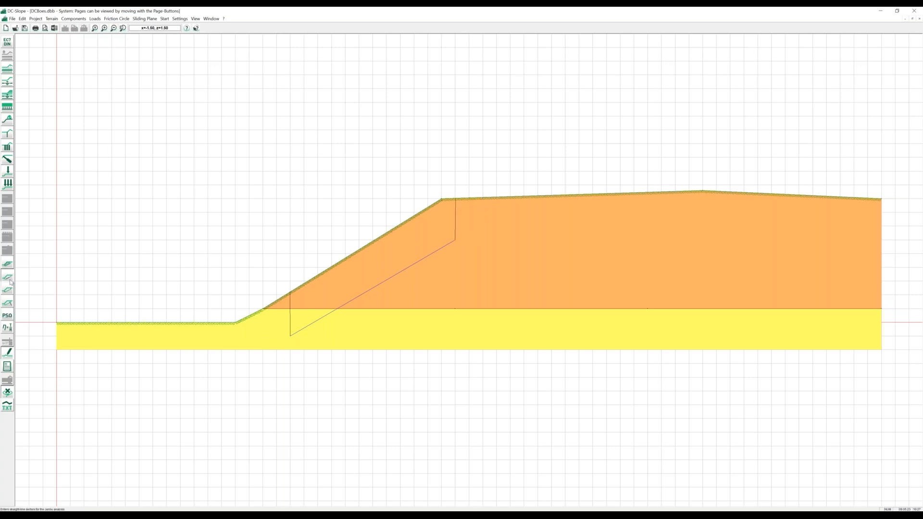
left_click(288, 336)
left_click(265, 342)
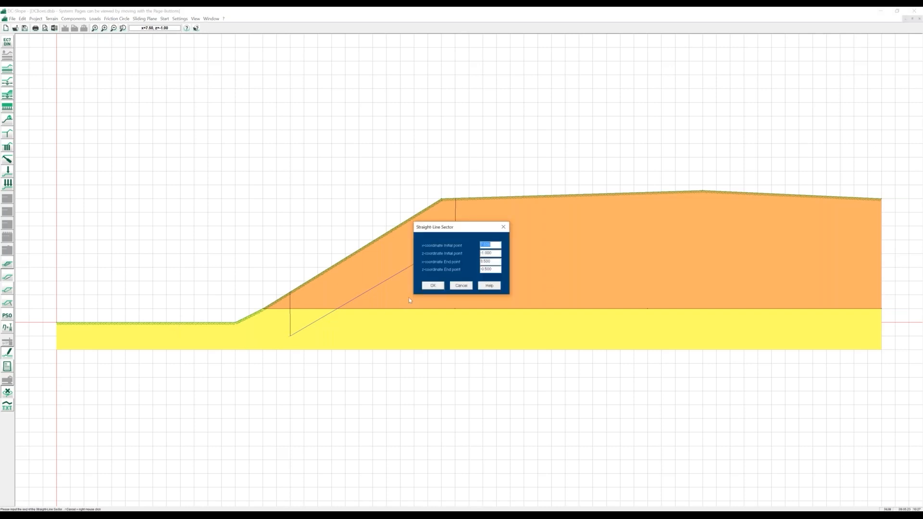
left_click(433, 286)
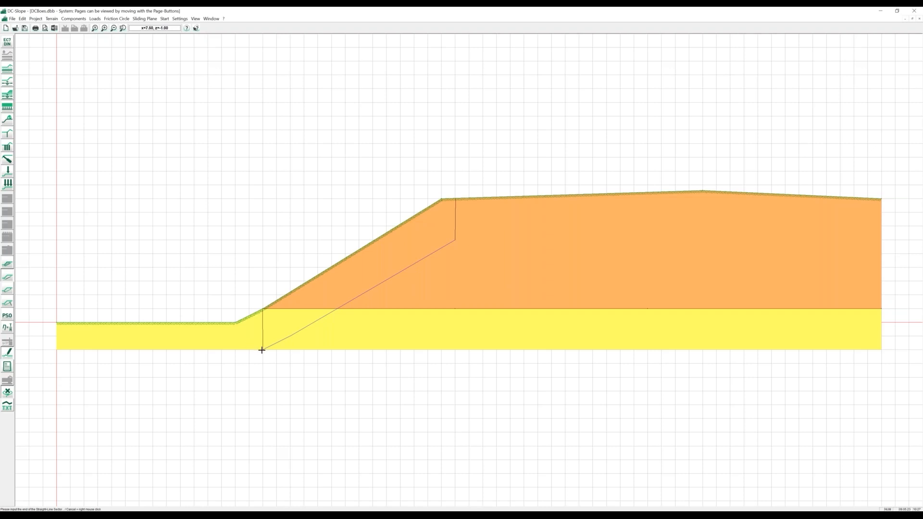
left_click(234, 341)
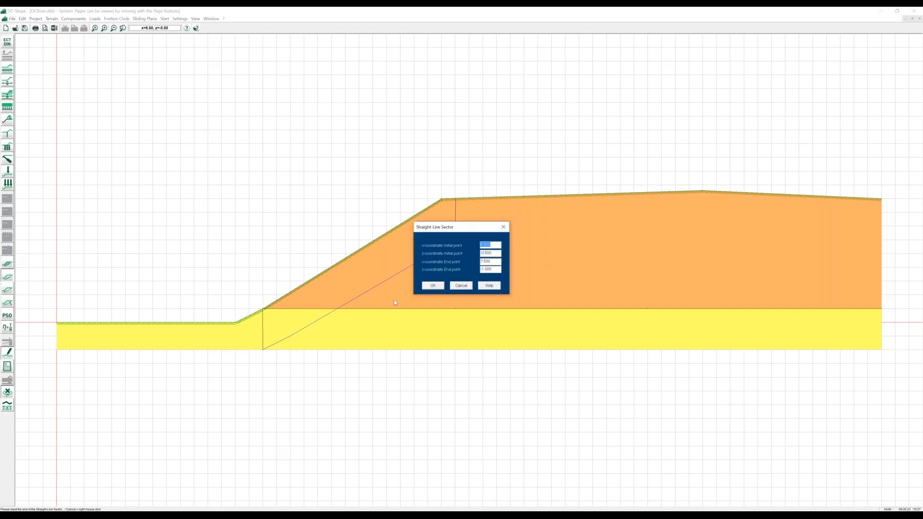
left_click(433, 285)
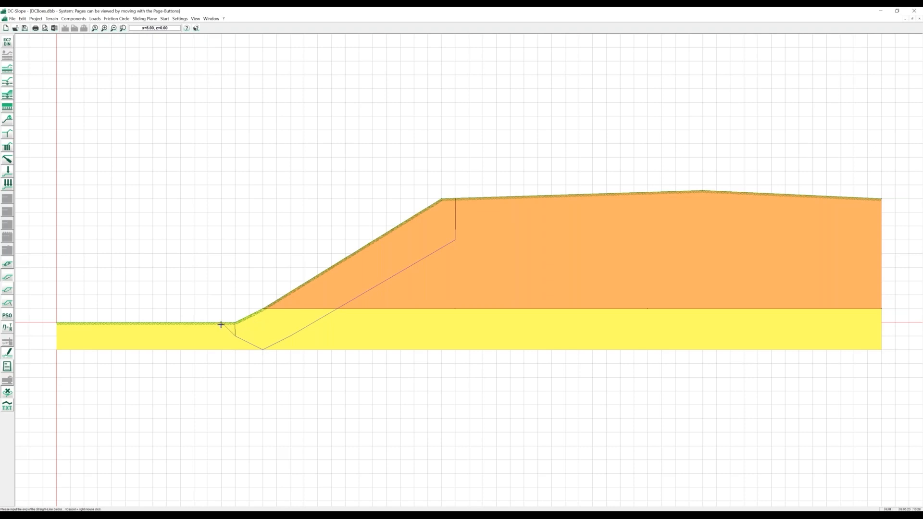
left_click(222, 323)
left_click(436, 287)
Extend the sliding surface's upper end with straight sectors through (15, 3.5) to the ground surface at about x = 15.5.
left_click(473, 221)
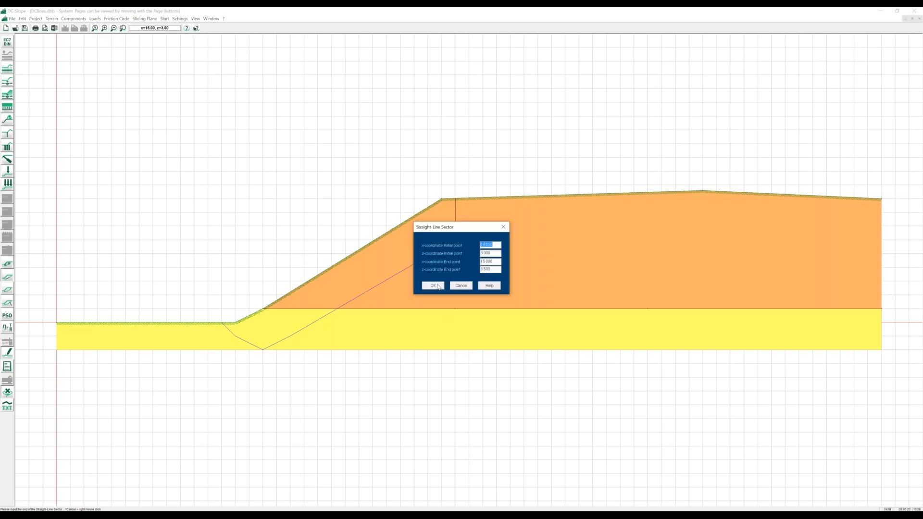
left_click(438, 286)
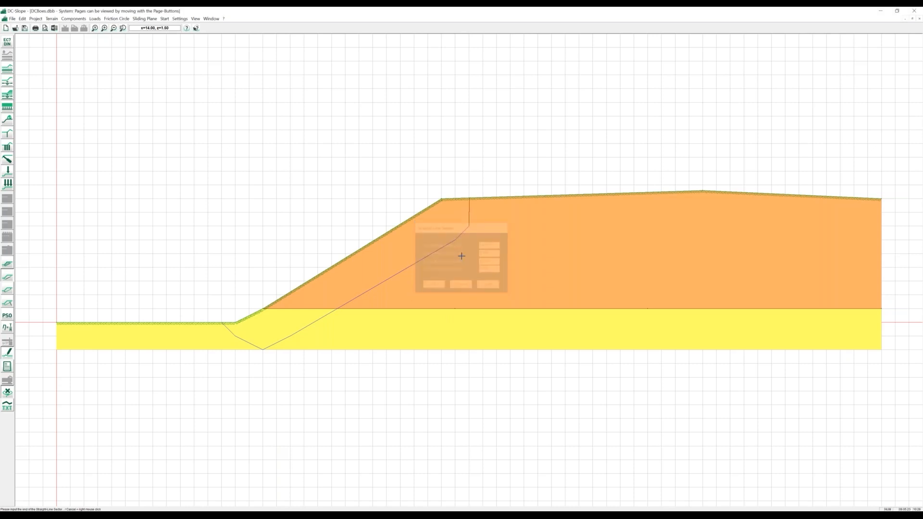
left_click(482, 199)
left_click(440, 288)
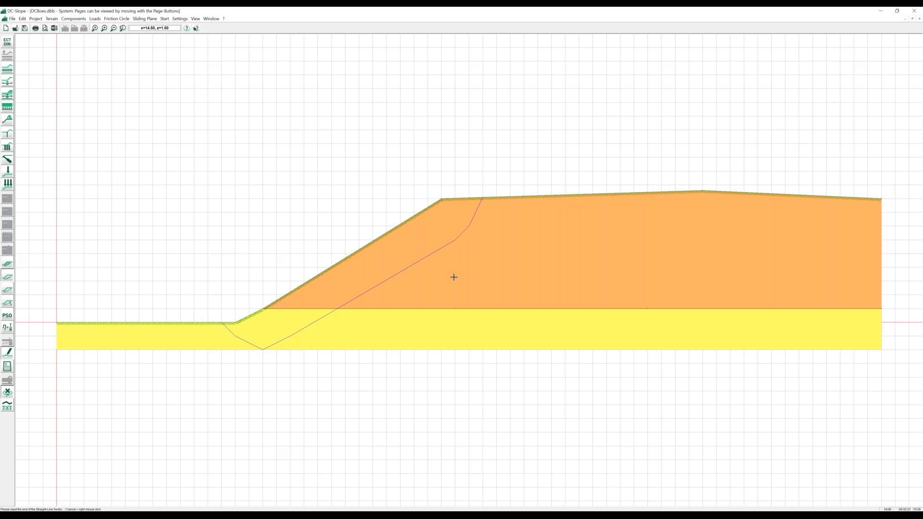
Enable the particle swarm optimizer (PSO) as the optimization method, using the sliding plane from the input.
left_click(8, 316)
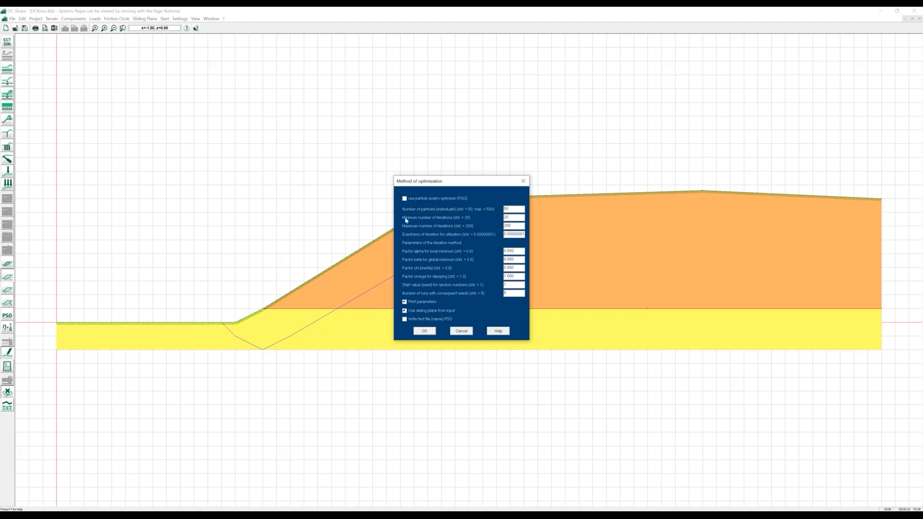
left_click(405, 199)
left_click(425, 331)
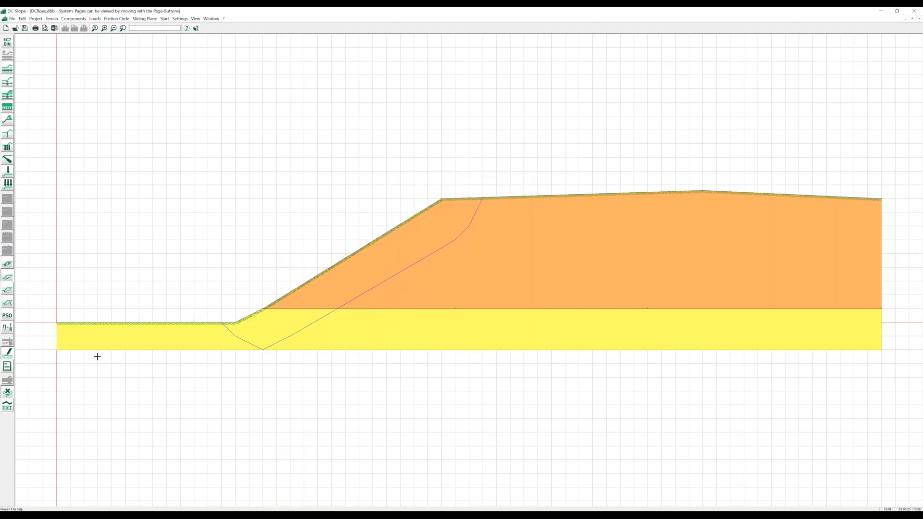
Run the optimized slope analysis and plot the result for the Standard load case at scale 1:150.
left_click(7, 327)
left_click(10, 353)
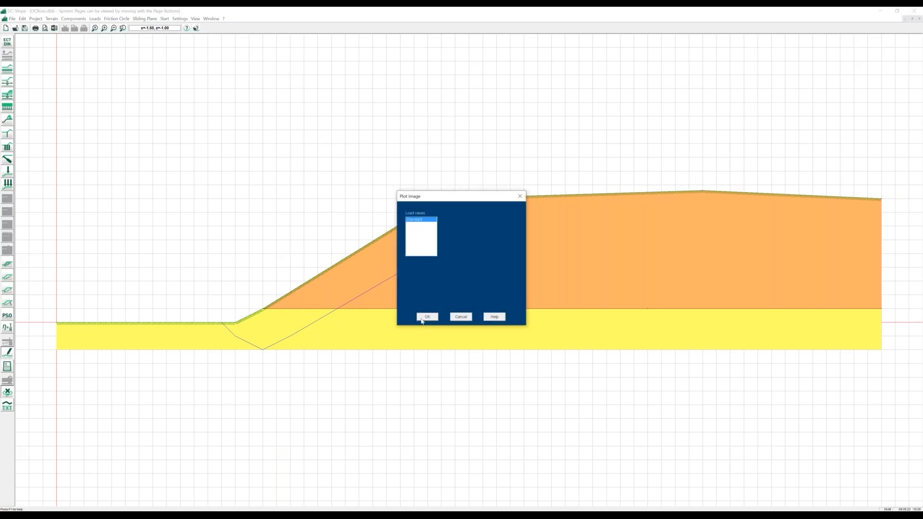
left_click(422, 319)
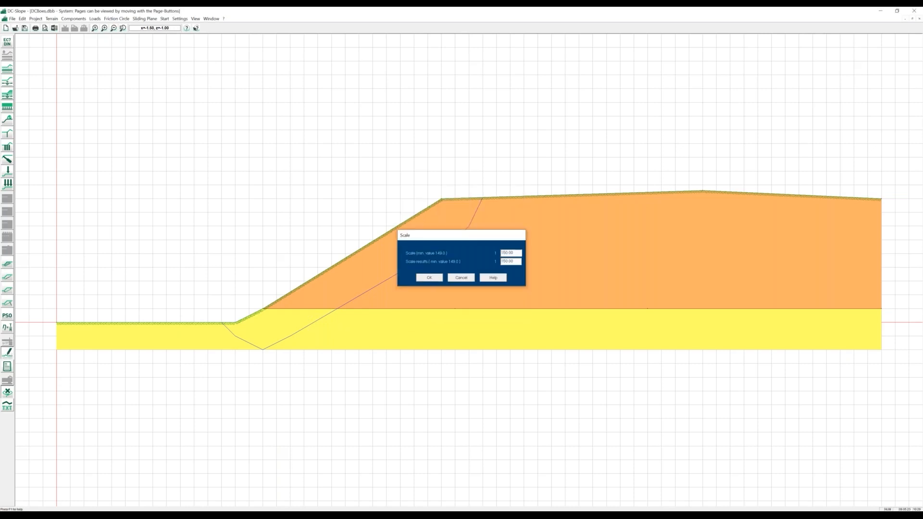
left_click(429, 277)
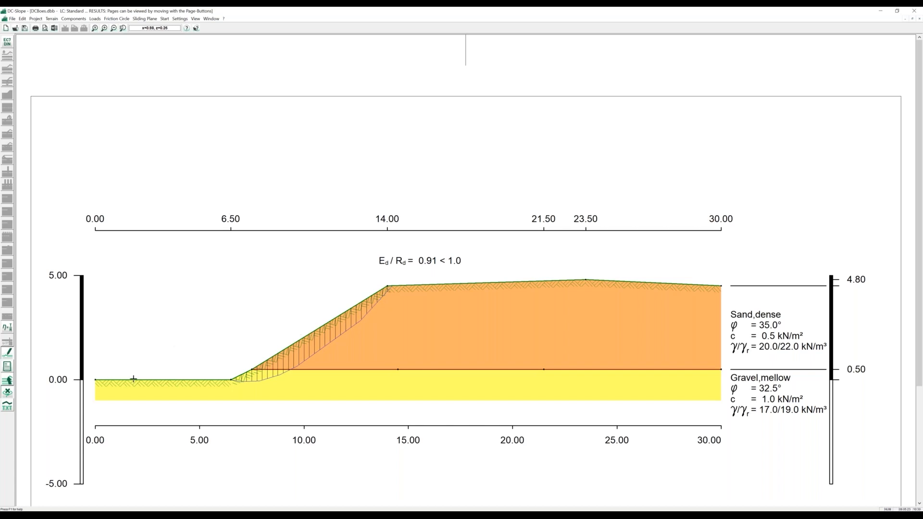
Show the calculation report as whole pages and set the program's output language to English.
left_click(7, 366)
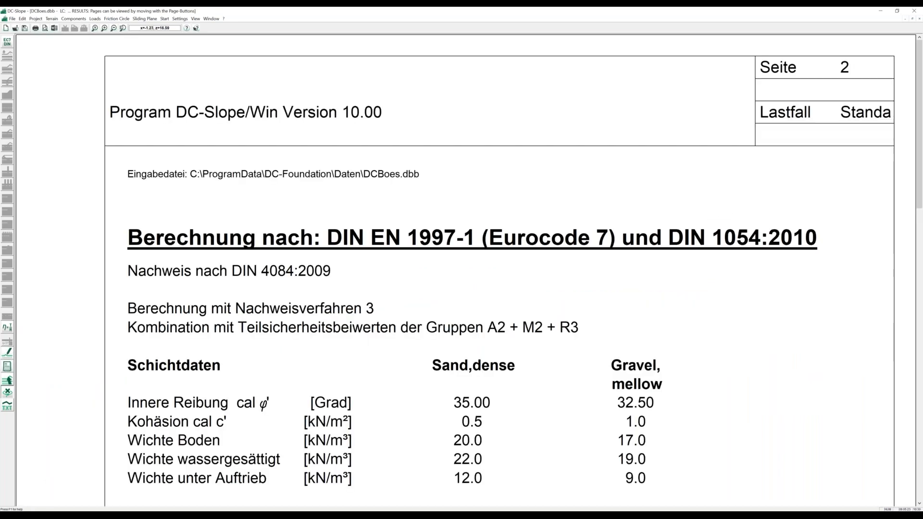
left_click(95, 29)
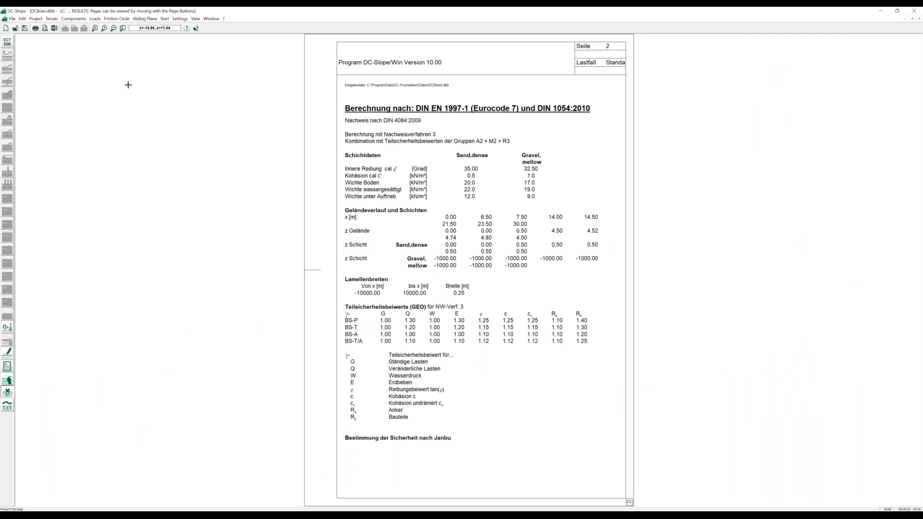
left_click(171, 19)
left_click(185, 64)
left_click(448, 200)
left_click(474, 276)
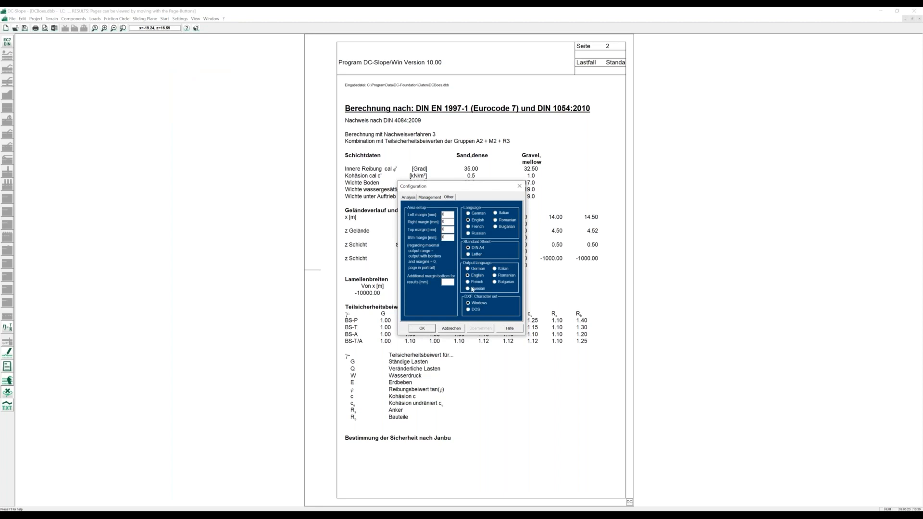
left_click(428, 329)
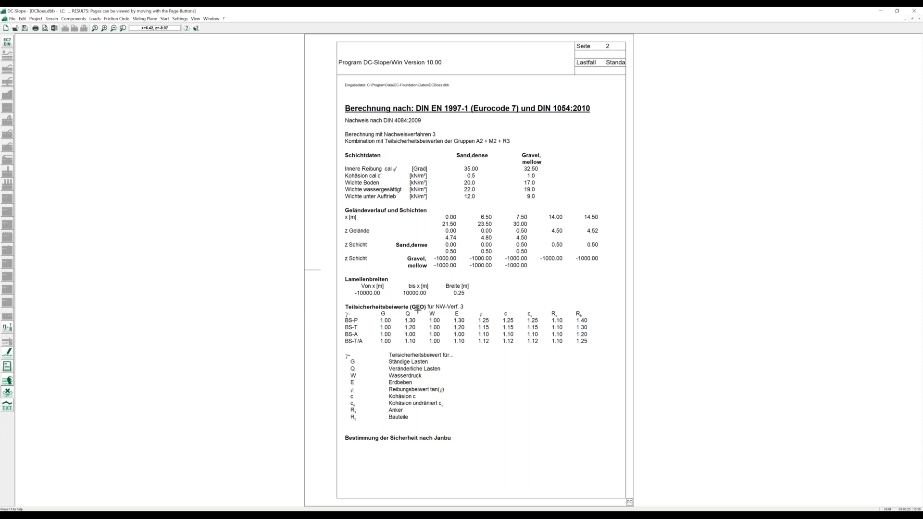
Rerun the analysis to regenerate the report in English and page through it to the final slope plot.
key("Page_Down")
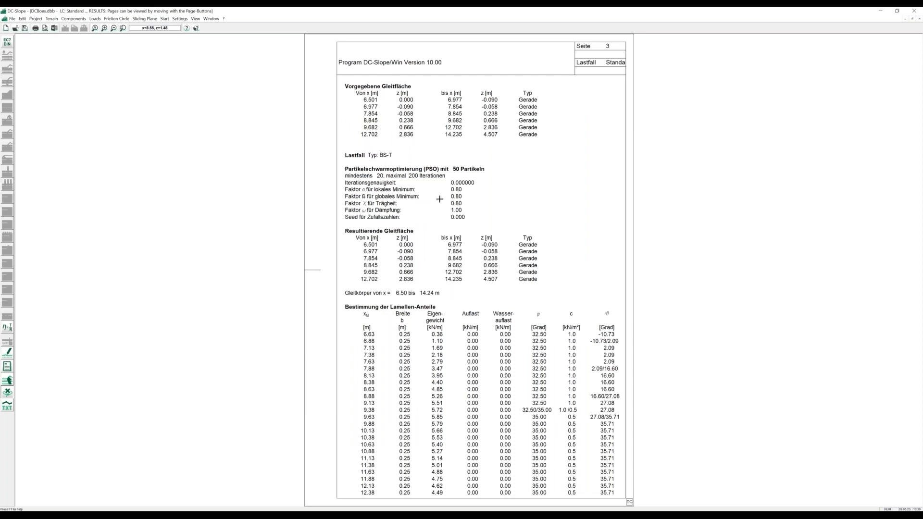
left_click(186, 20)
left_click(154, 38)
left_click(10, 329)
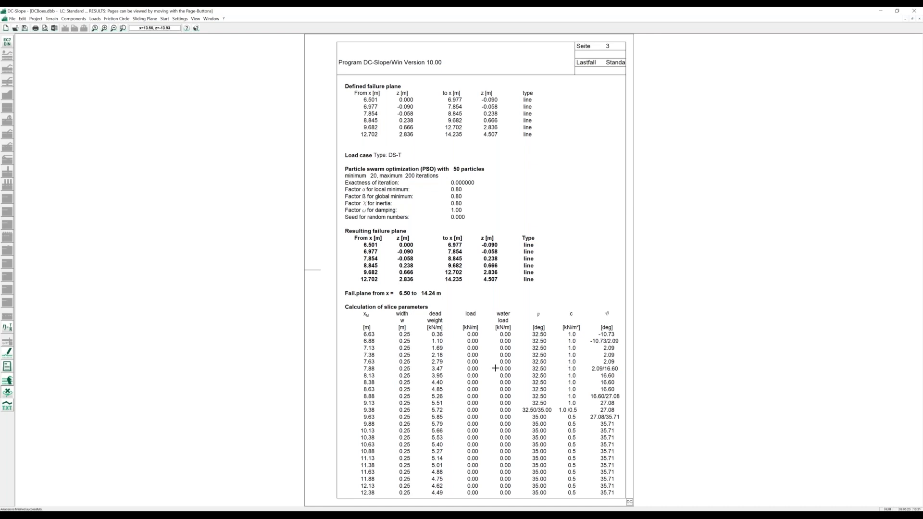
key("Page_Down")
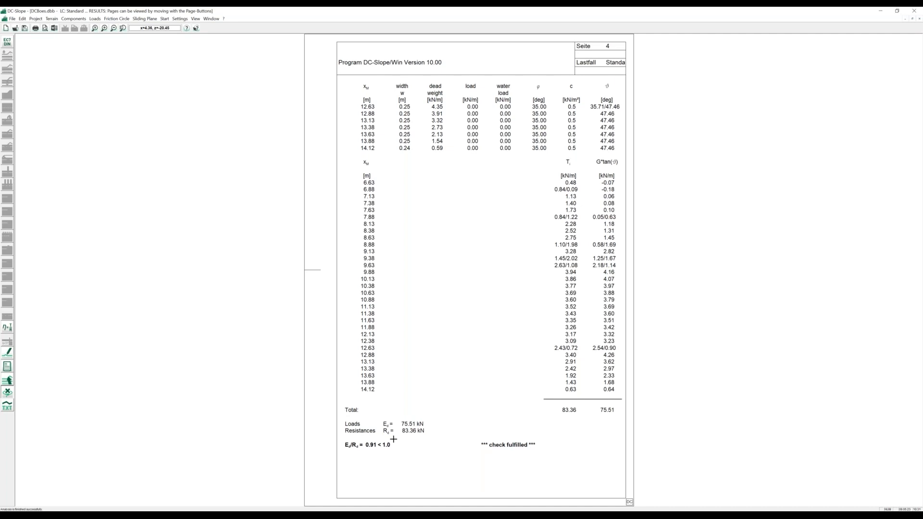
key("Page_Down")
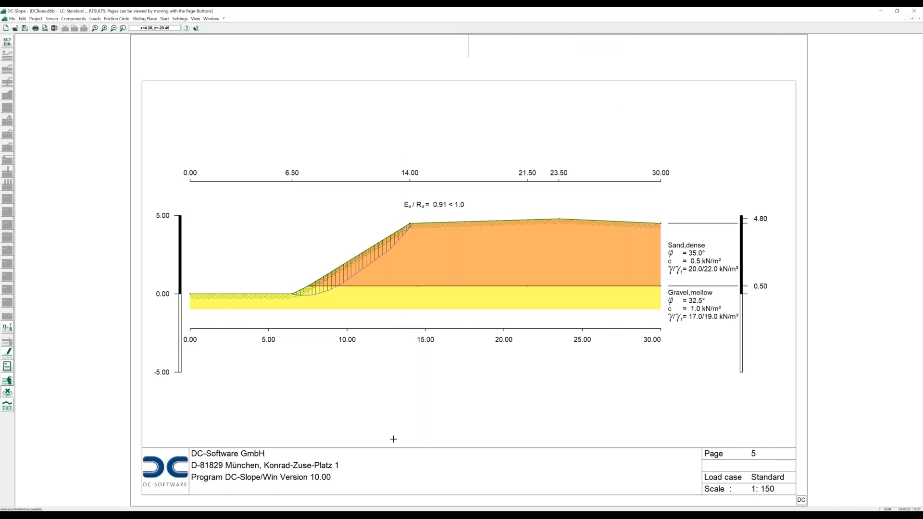